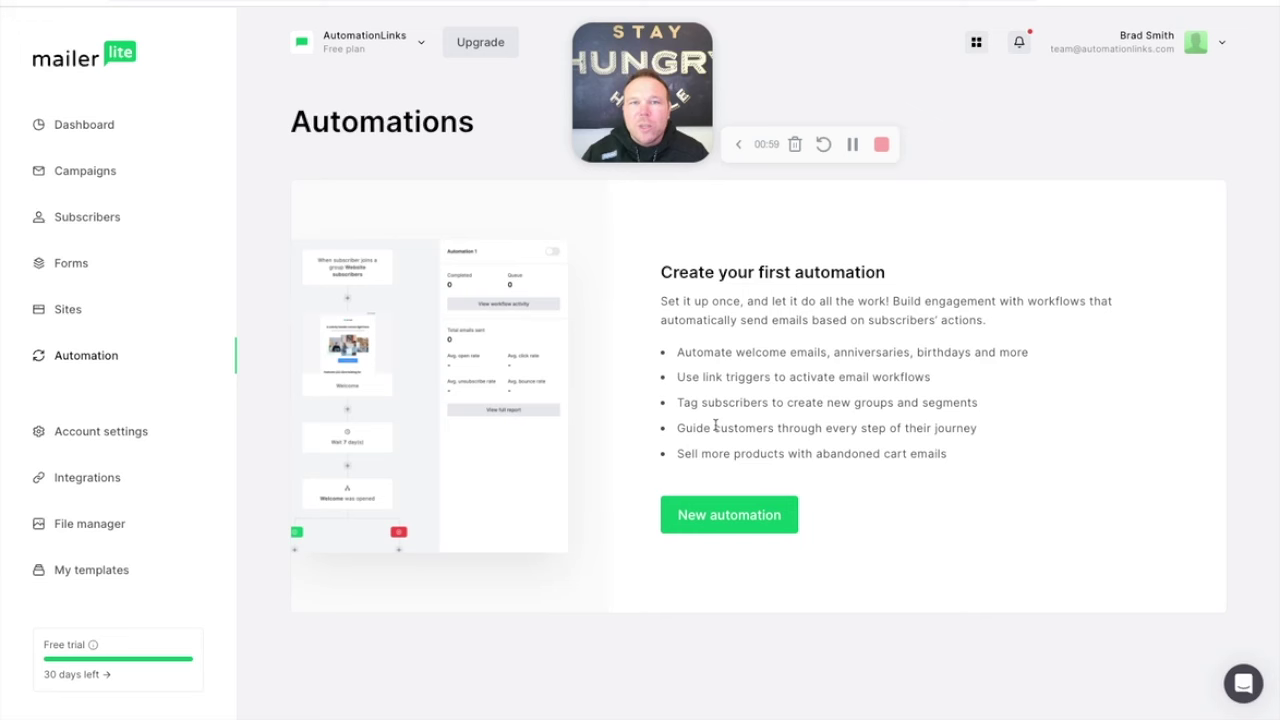
Begin a new automation and browse the automation template gallery
left_click(714, 517)
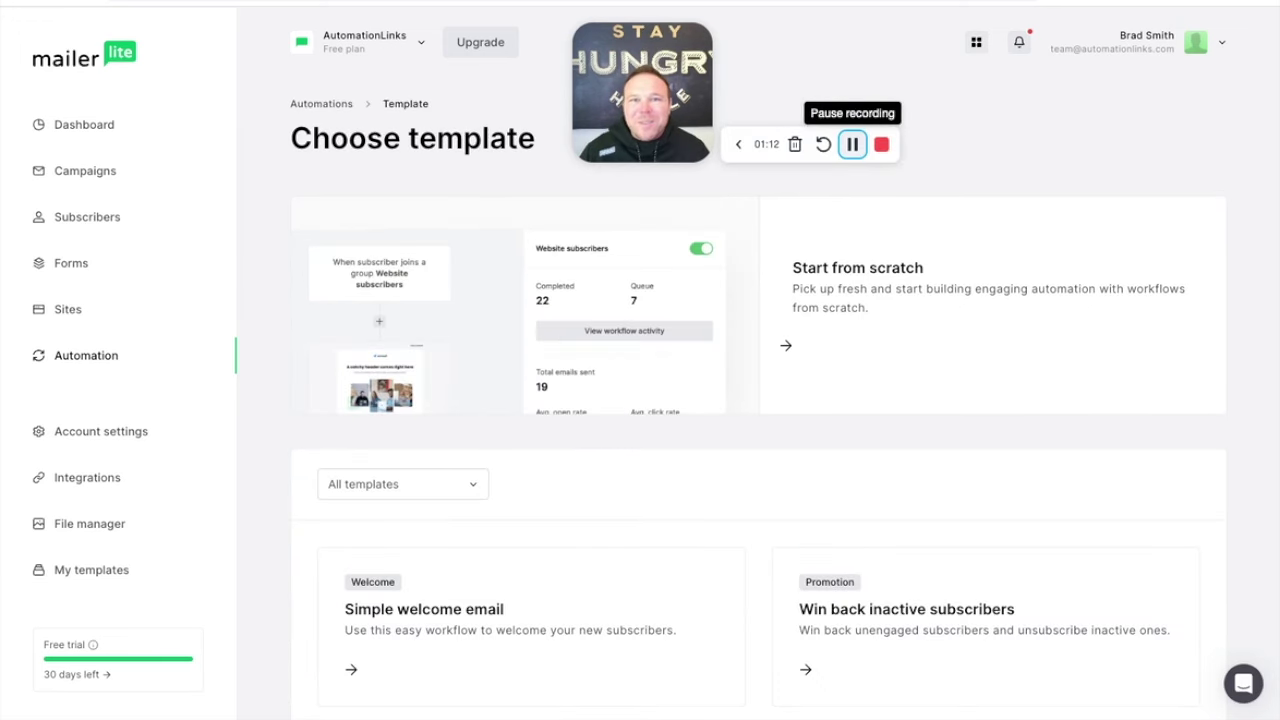
scroll(751, 331, "down", 3)
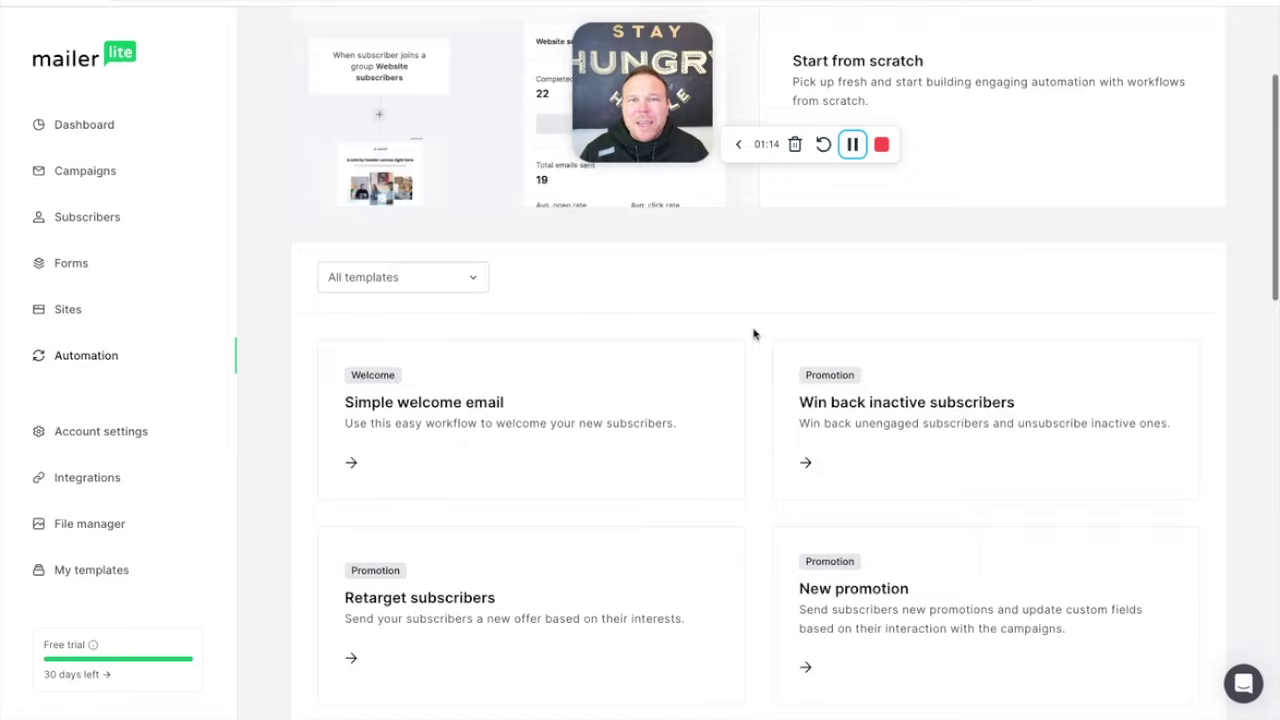
scroll(753, 335, "down", 2)
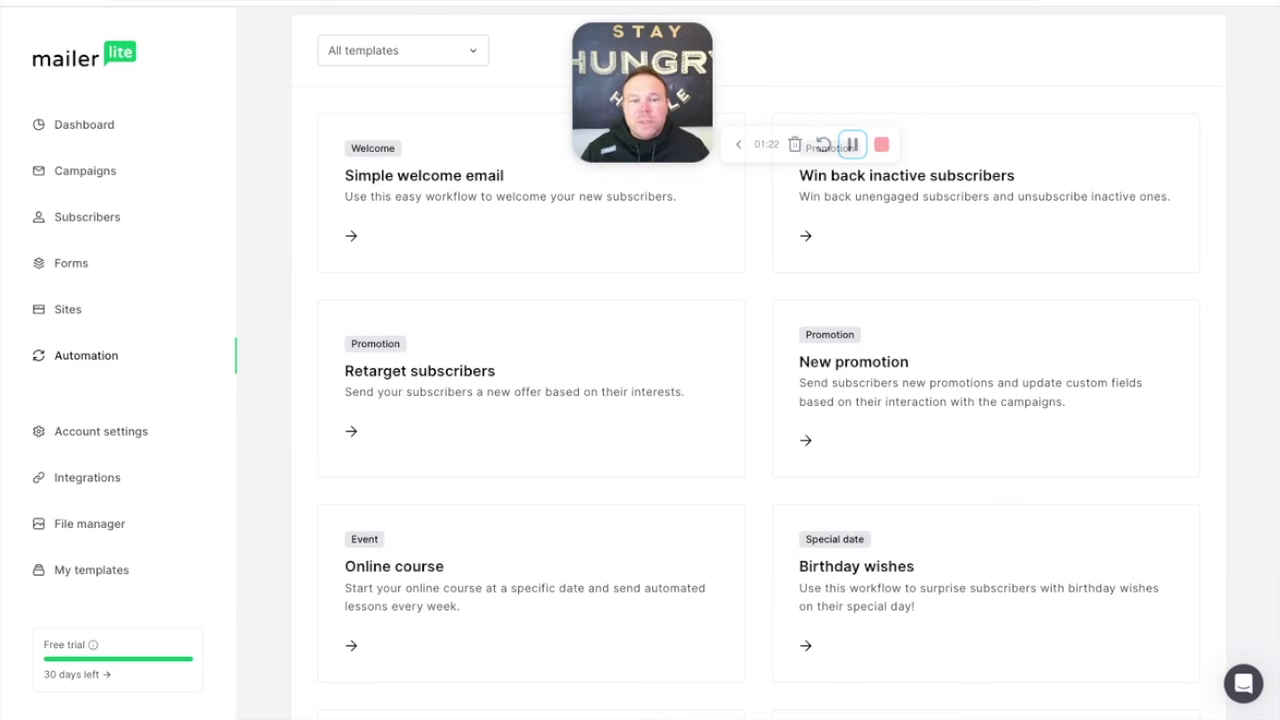
scroll(786, 363, "down", 2)
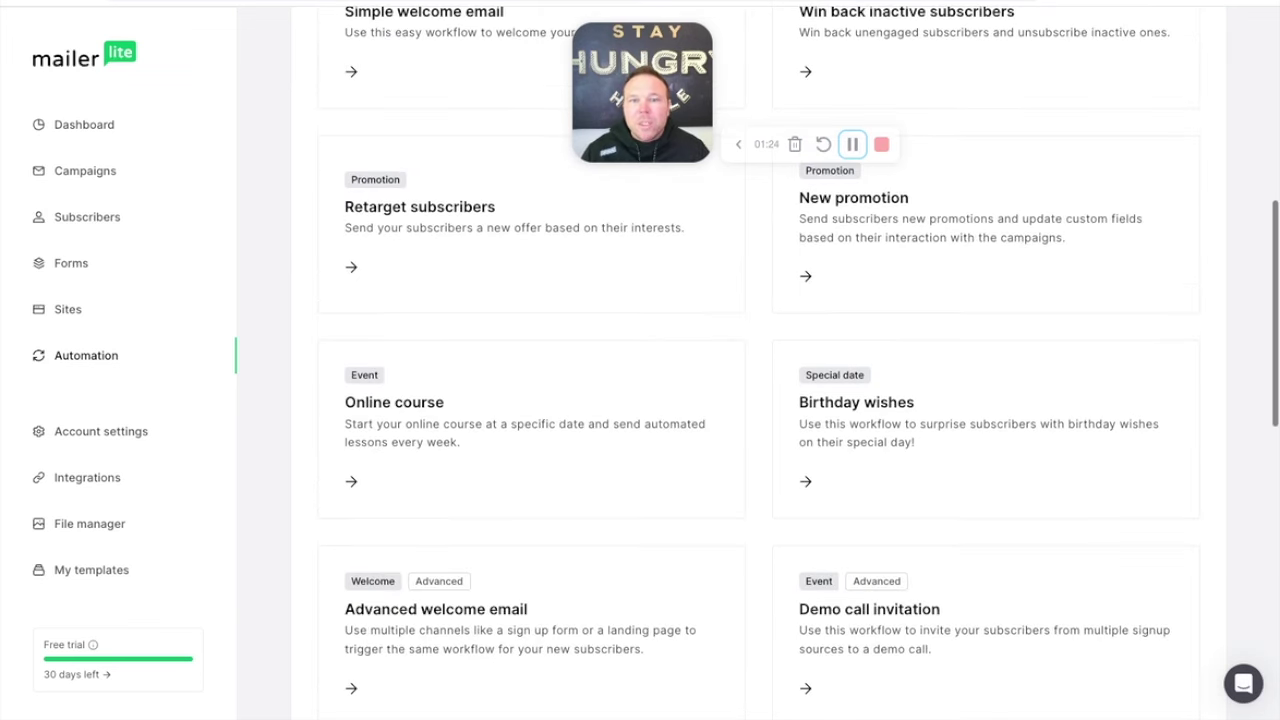
scroll(786, 363, "down", 4)
scroll(720, 359, "up", 8)
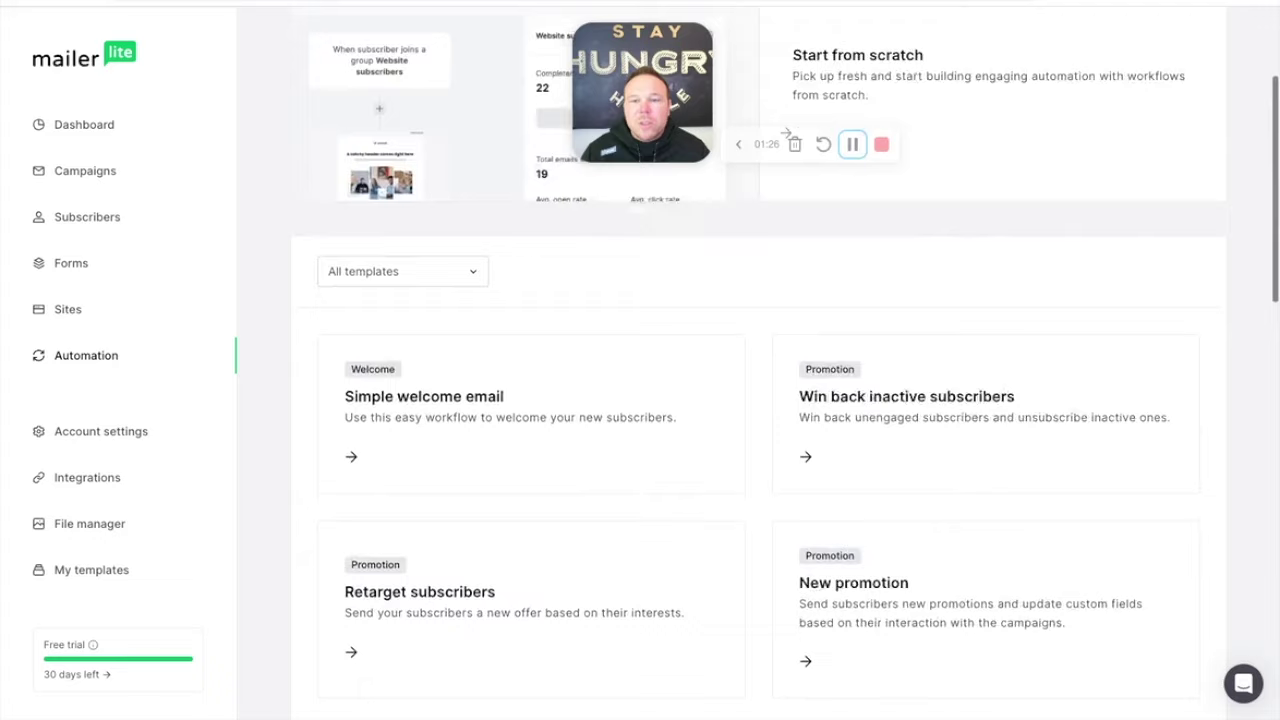
scroll(720, 359, "down", 1)
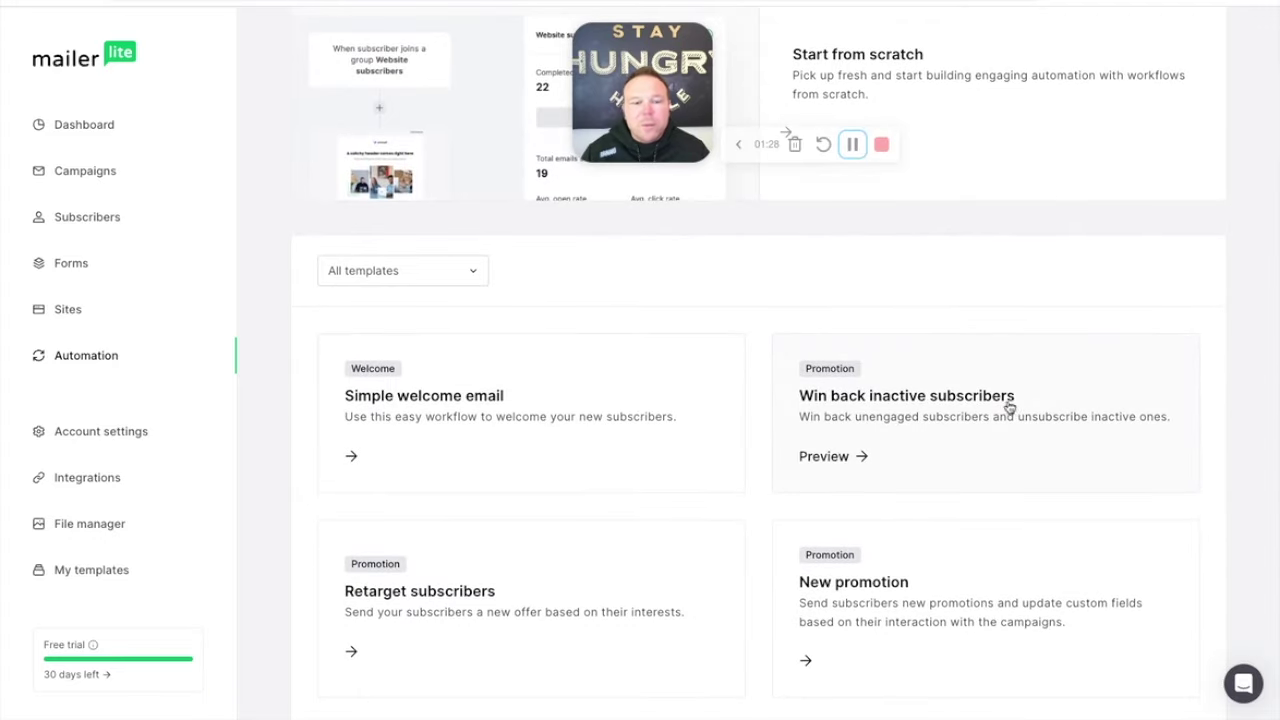
scroll(927, 445, "down", 1)
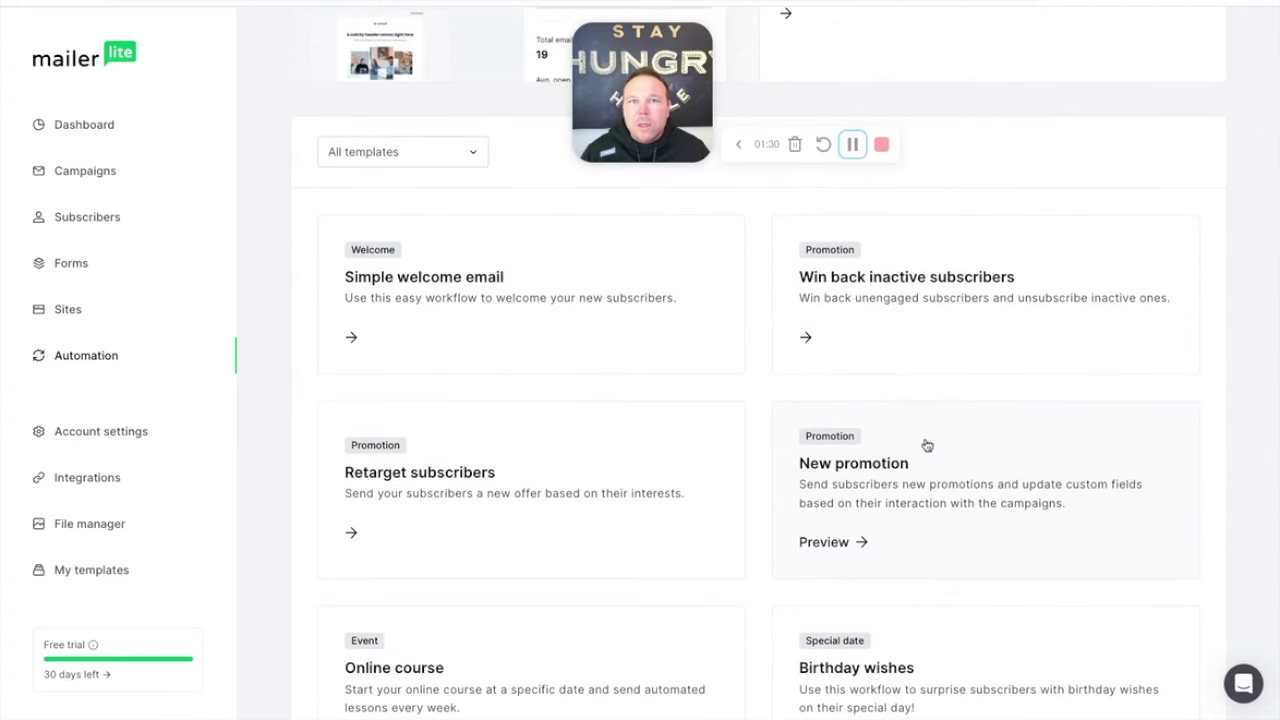
scroll(446, 334, "down", 3)
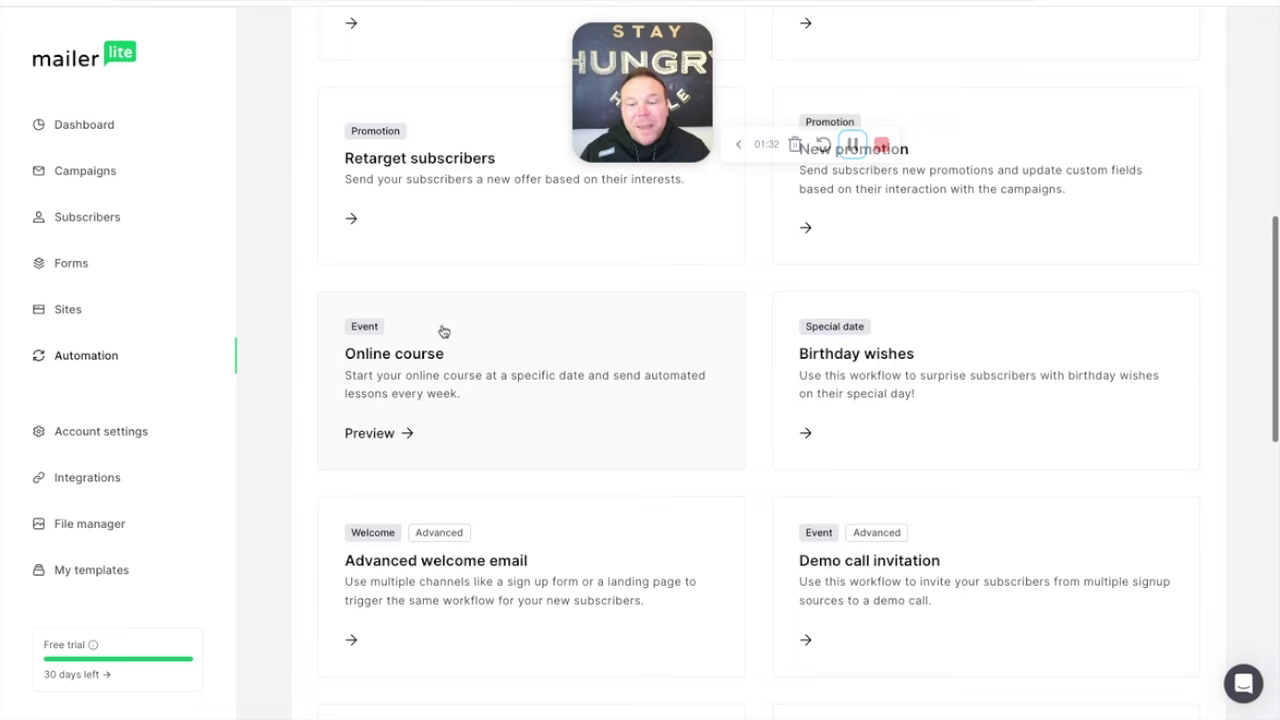
scroll(470, 340, "down", 1)
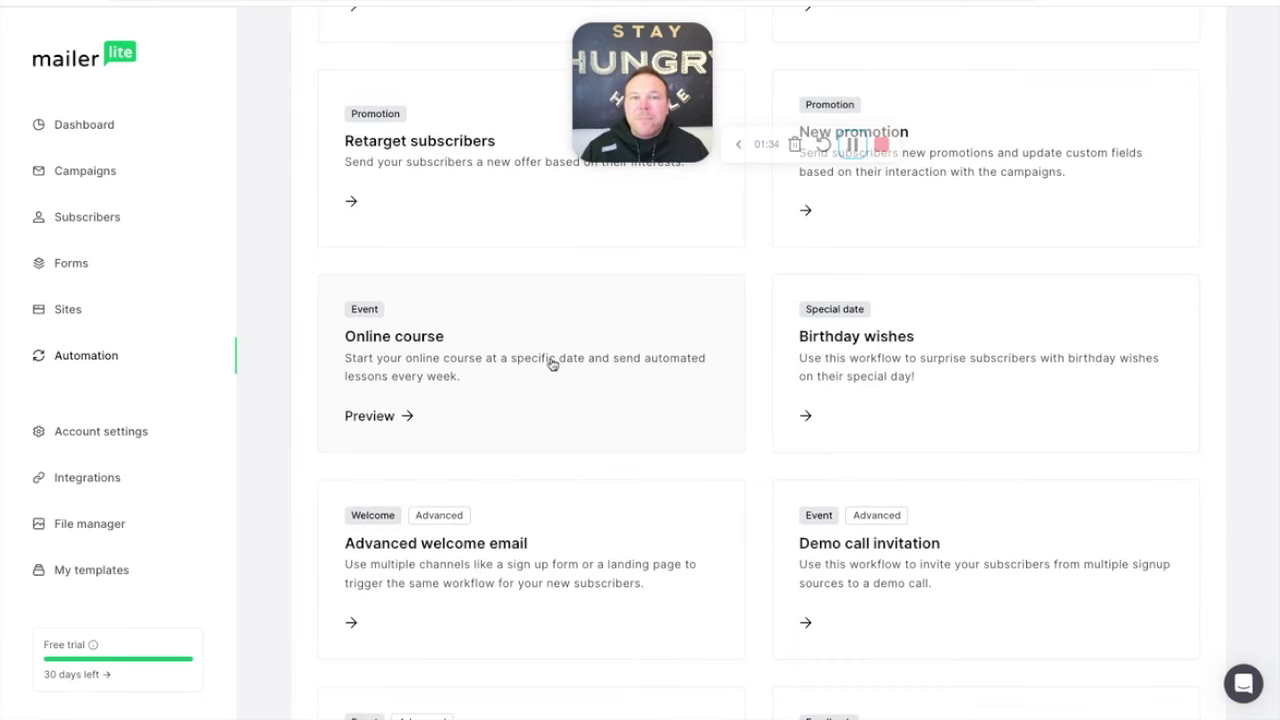
scroll(552, 365, "up", 7)
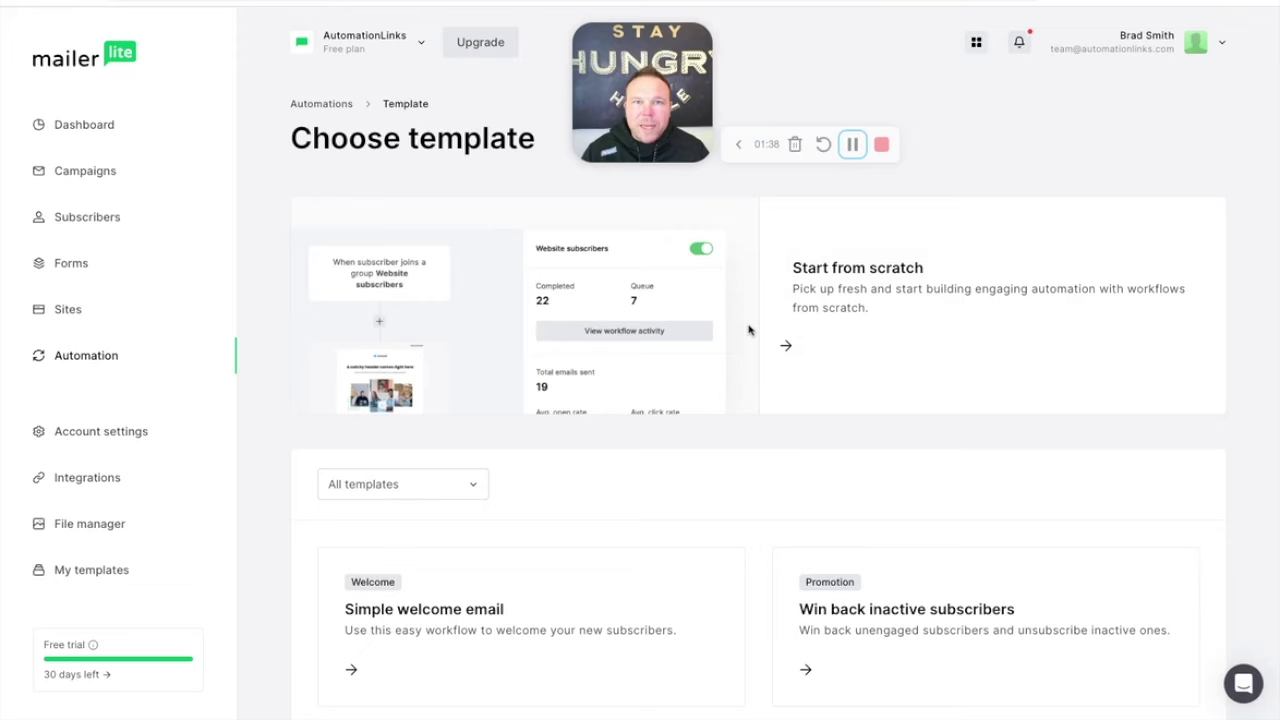
scroll(669, 586, "down", 6)
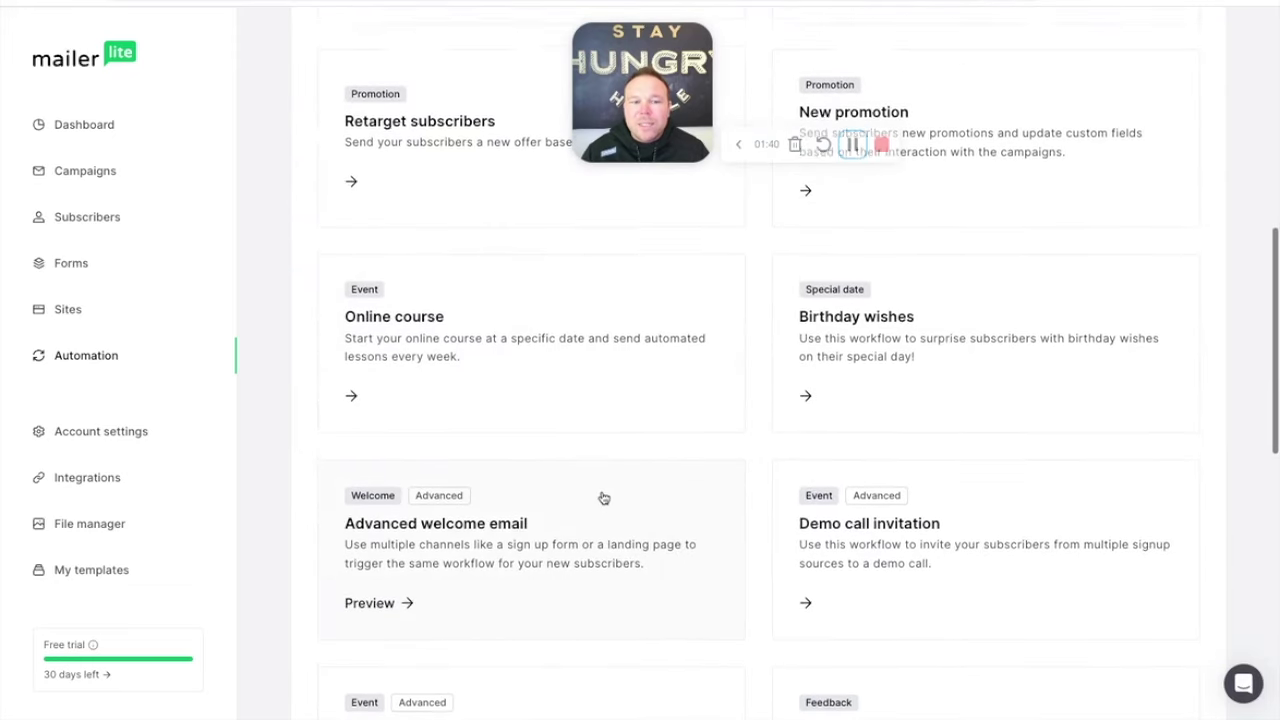
scroll(609, 508, "up", 4)
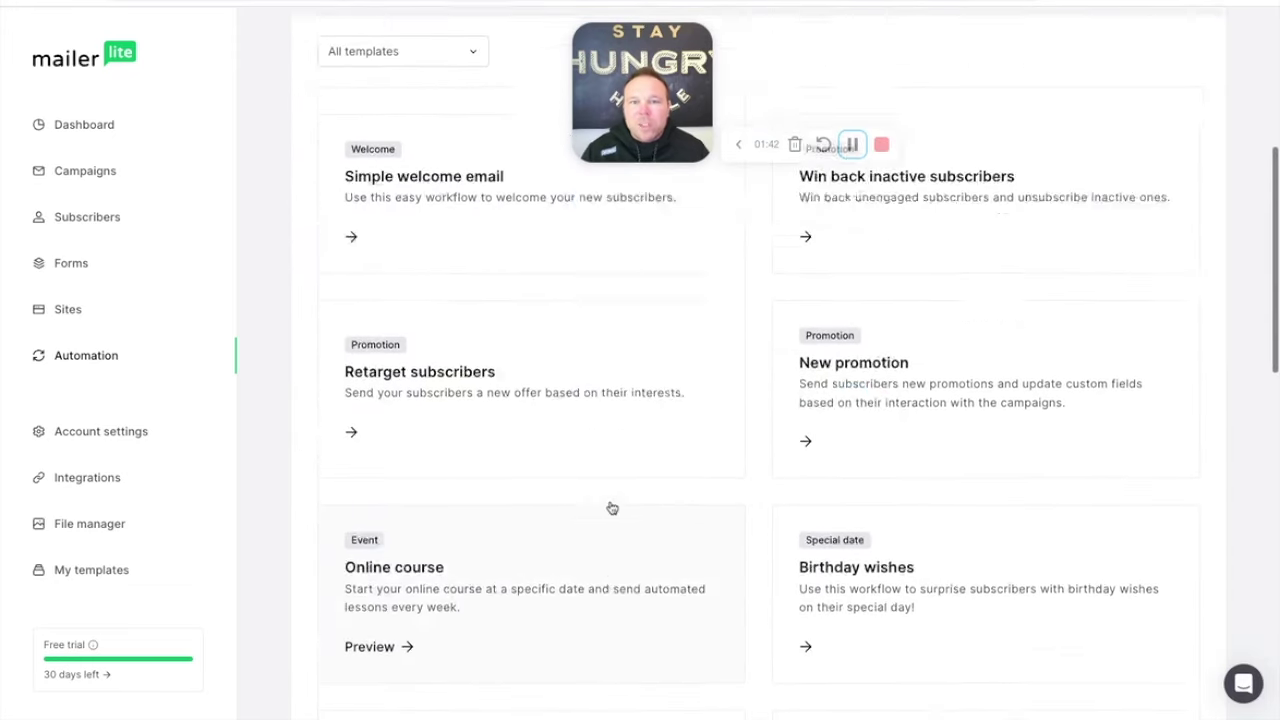
scroll(612, 509, "up", 3)
Create a blank automation named 'New' and open its builder
left_click(774, 354)
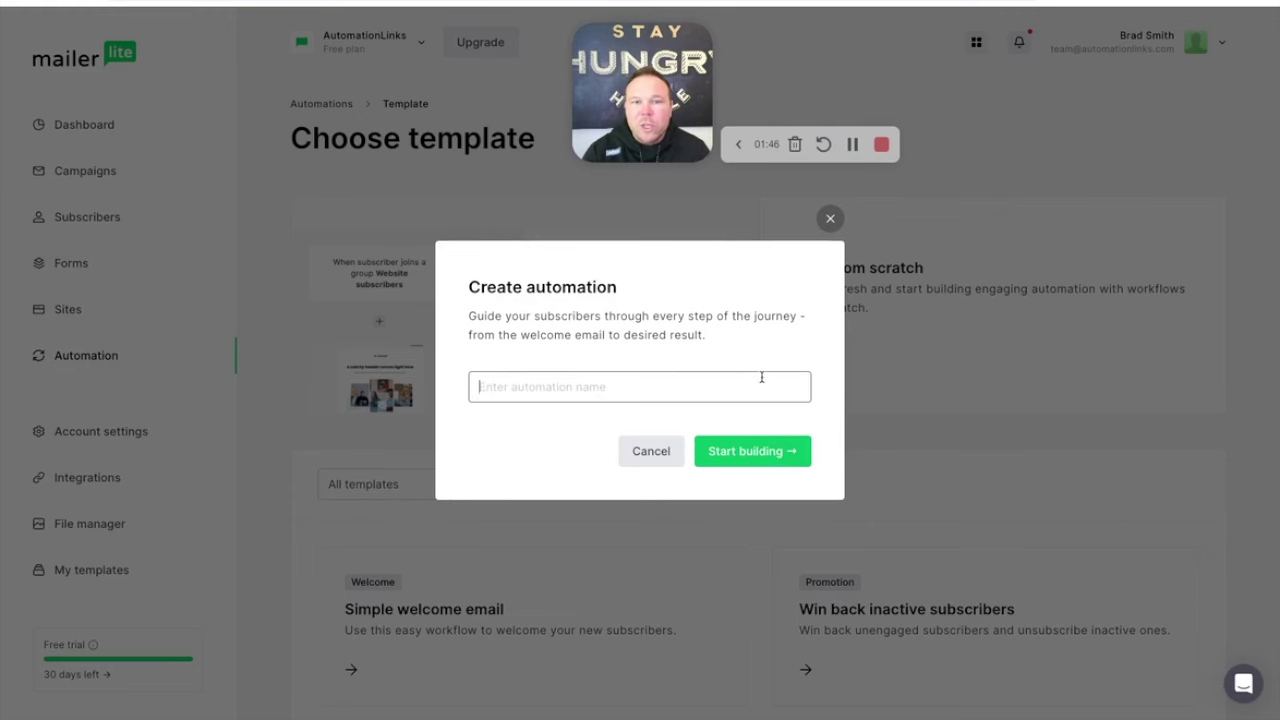
type("New")
left_click(763, 451)
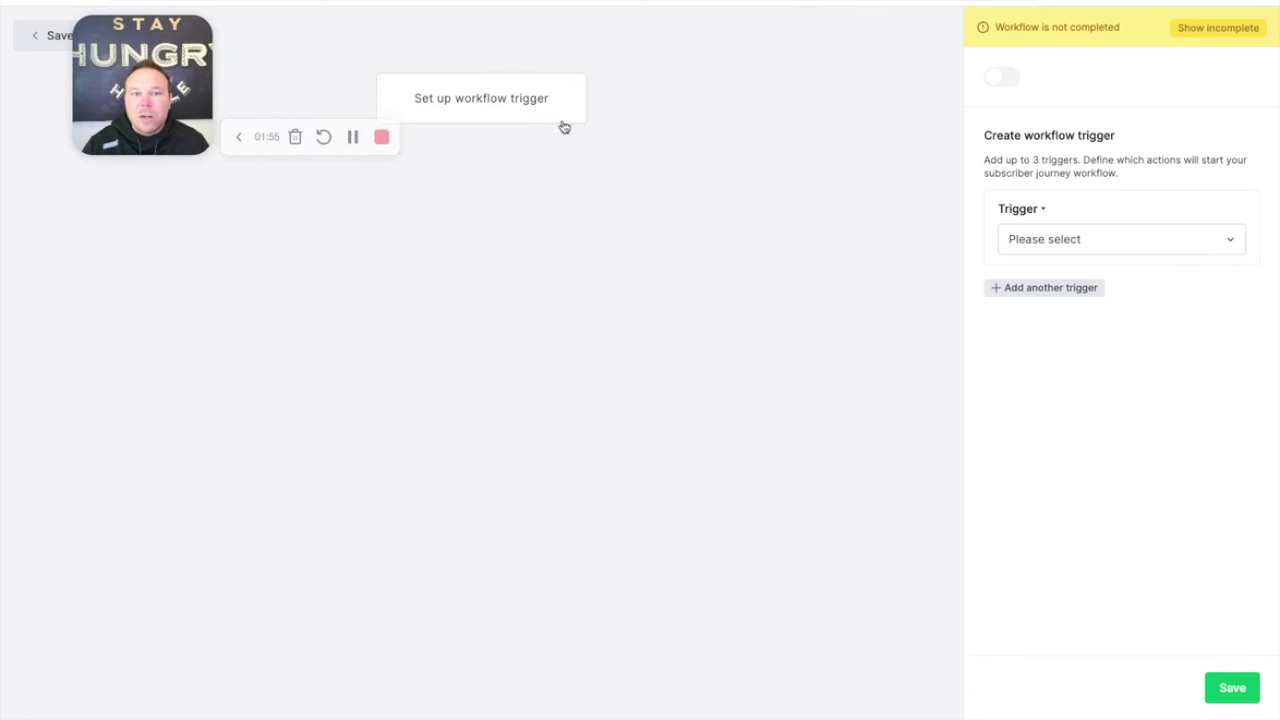
Trigger the workflow when subscribers join the New group or a newly created Typing group
left_click(1094, 243)
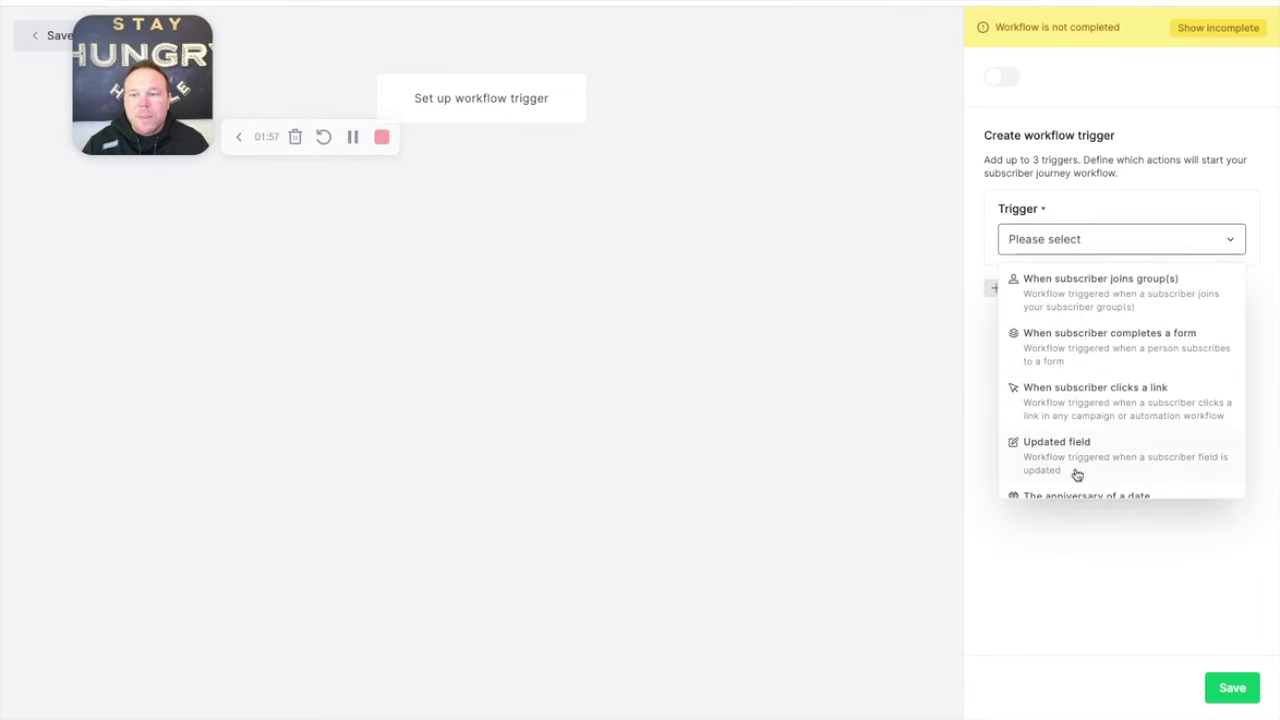
left_click(1095, 305)
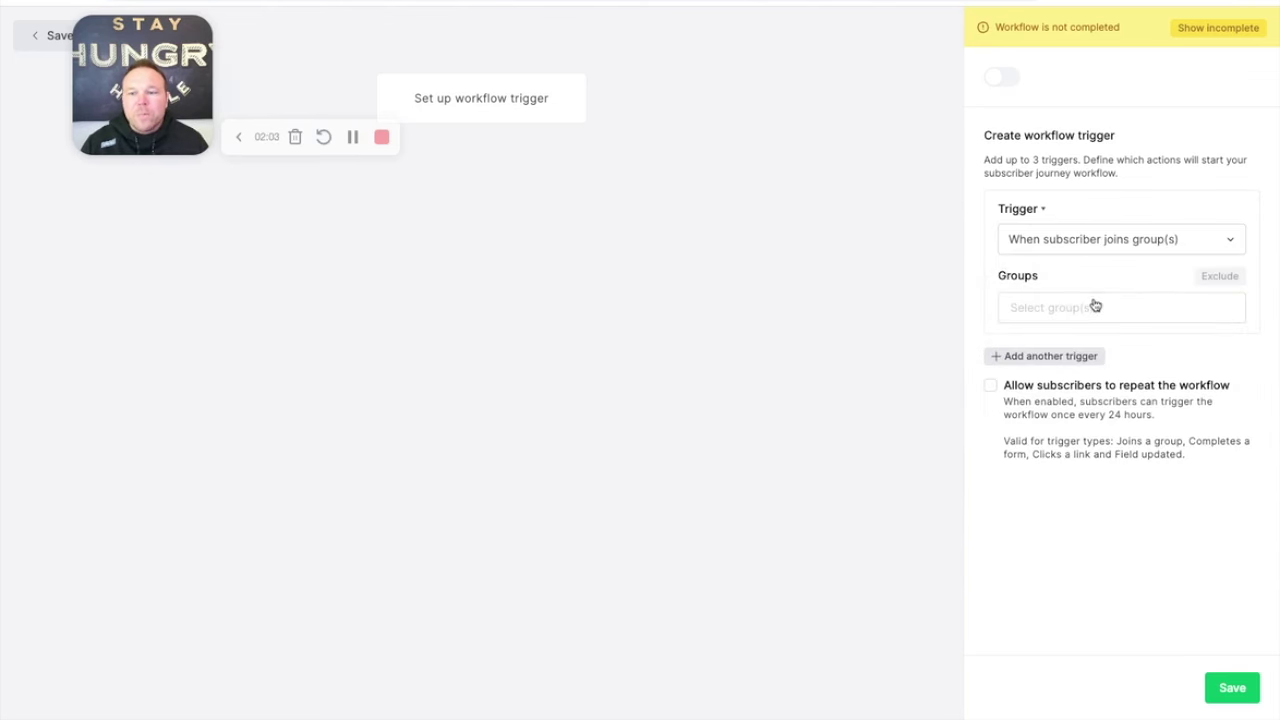
left_click(1088, 306)
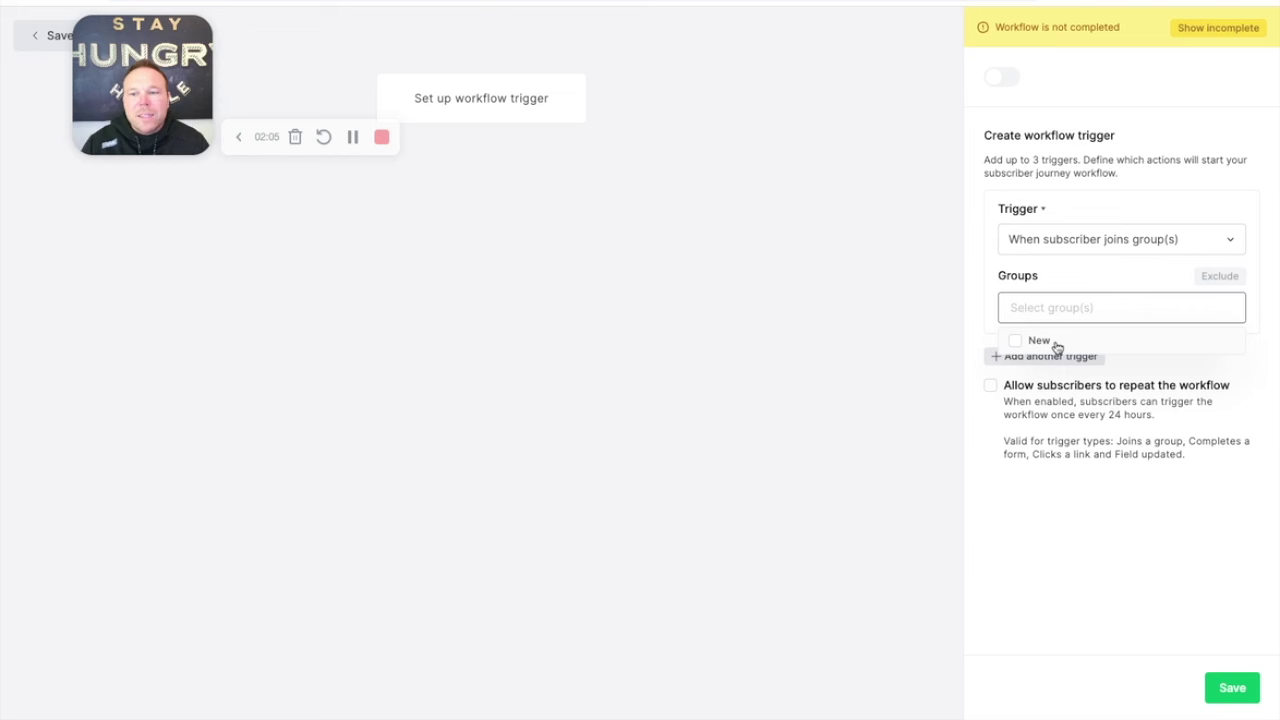
left_click(1056, 346)
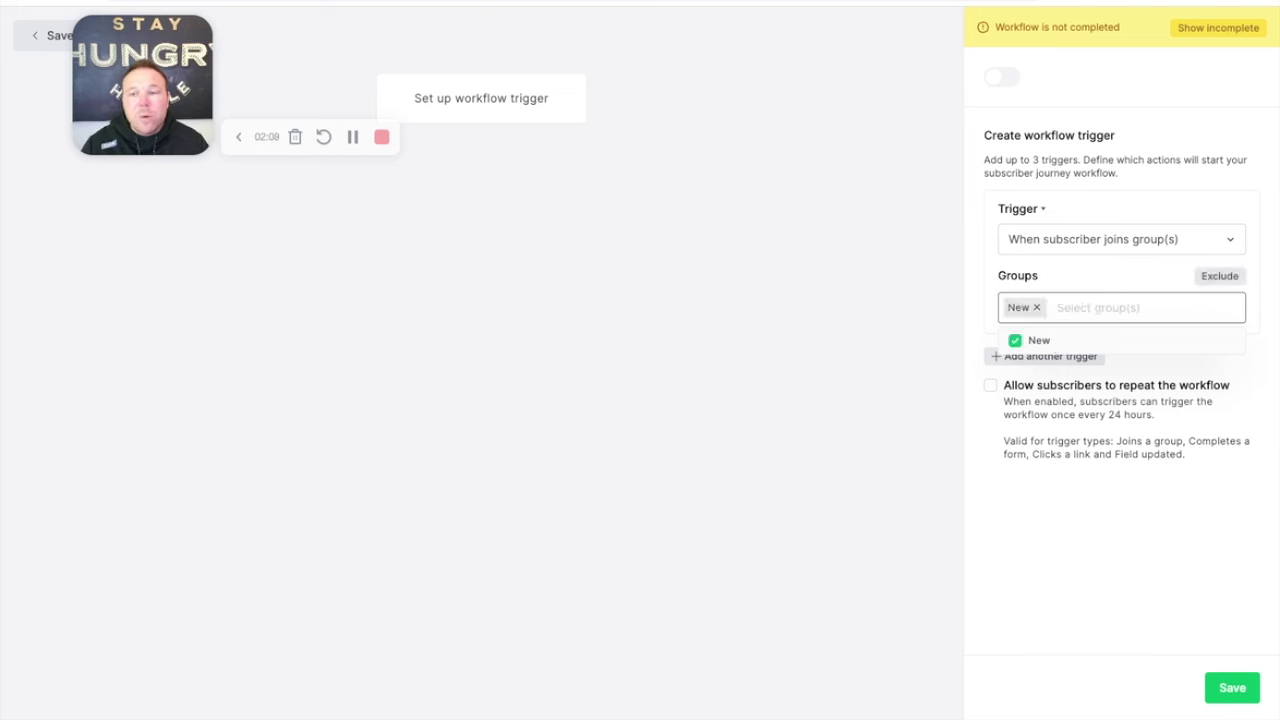
left_click(1091, 284)
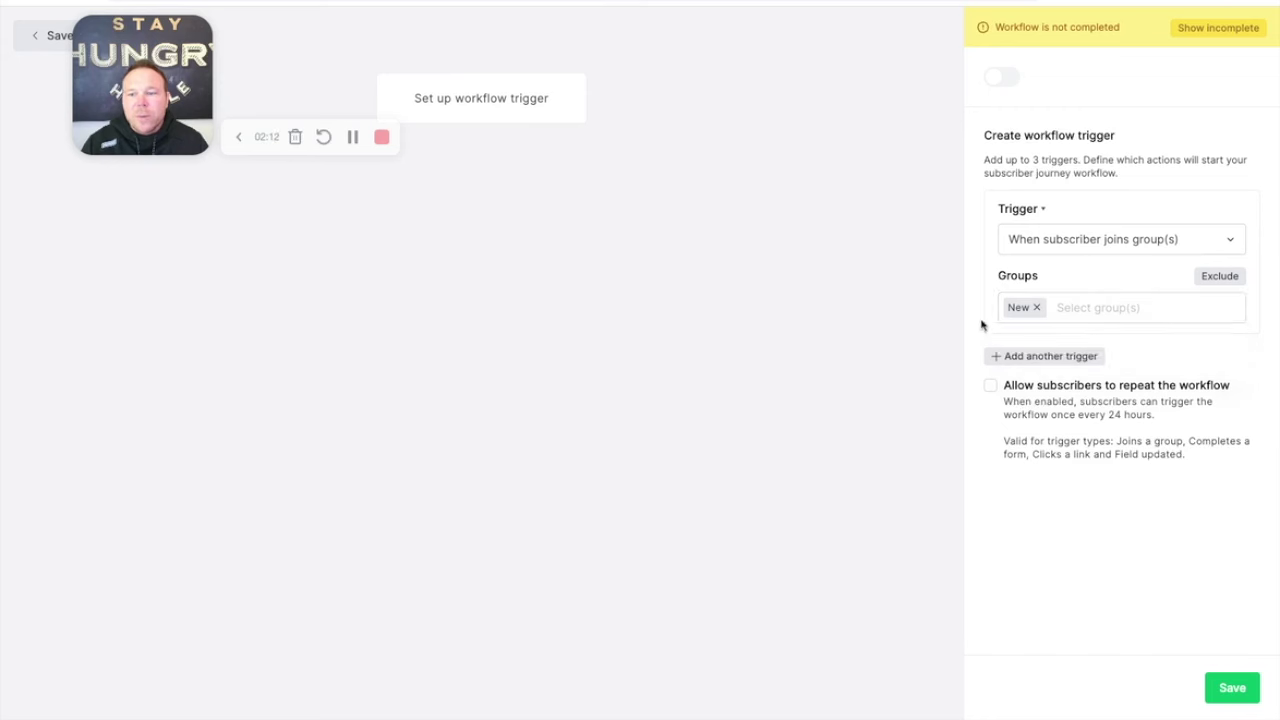
left_click(1110, 309)
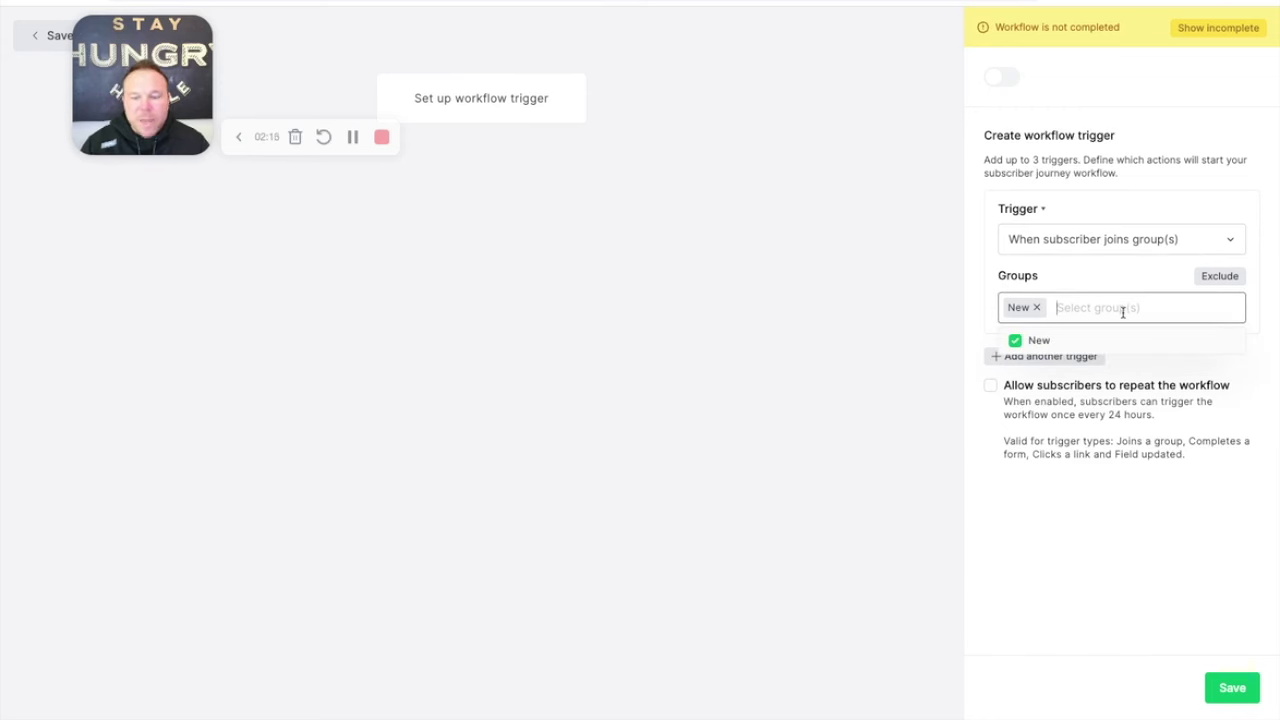
type("Typing")
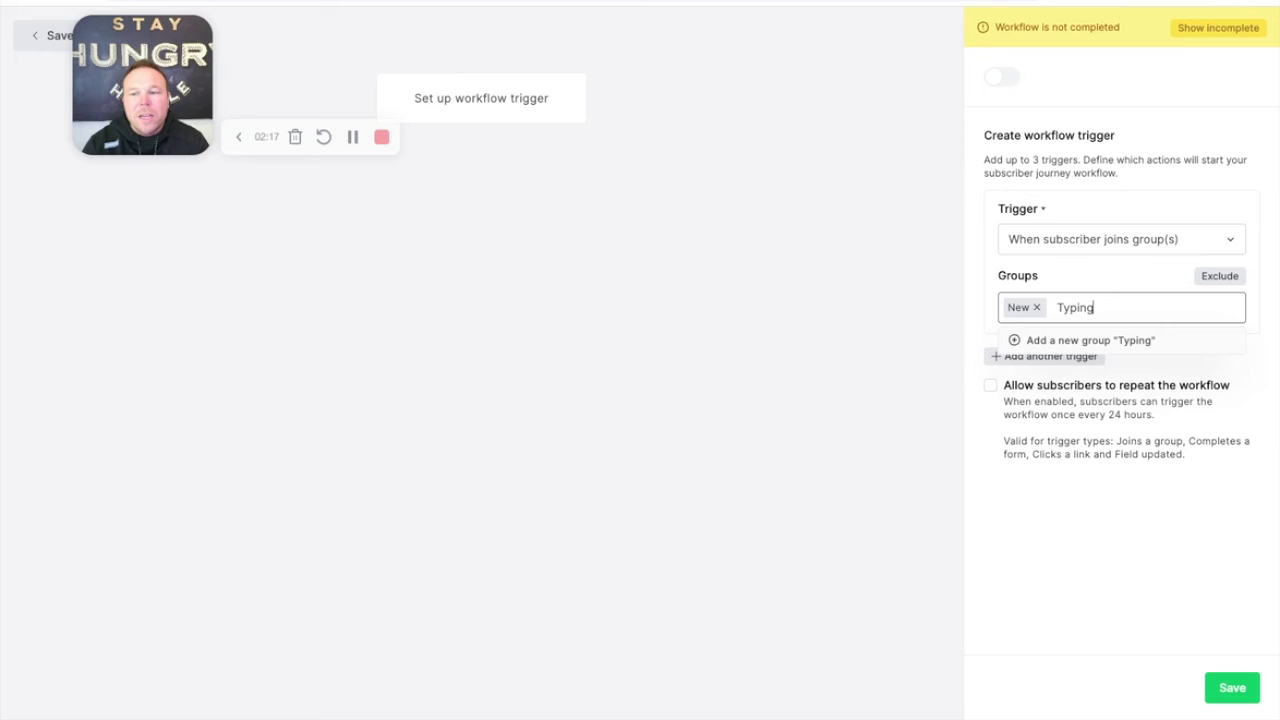
left_click(1118, 346)
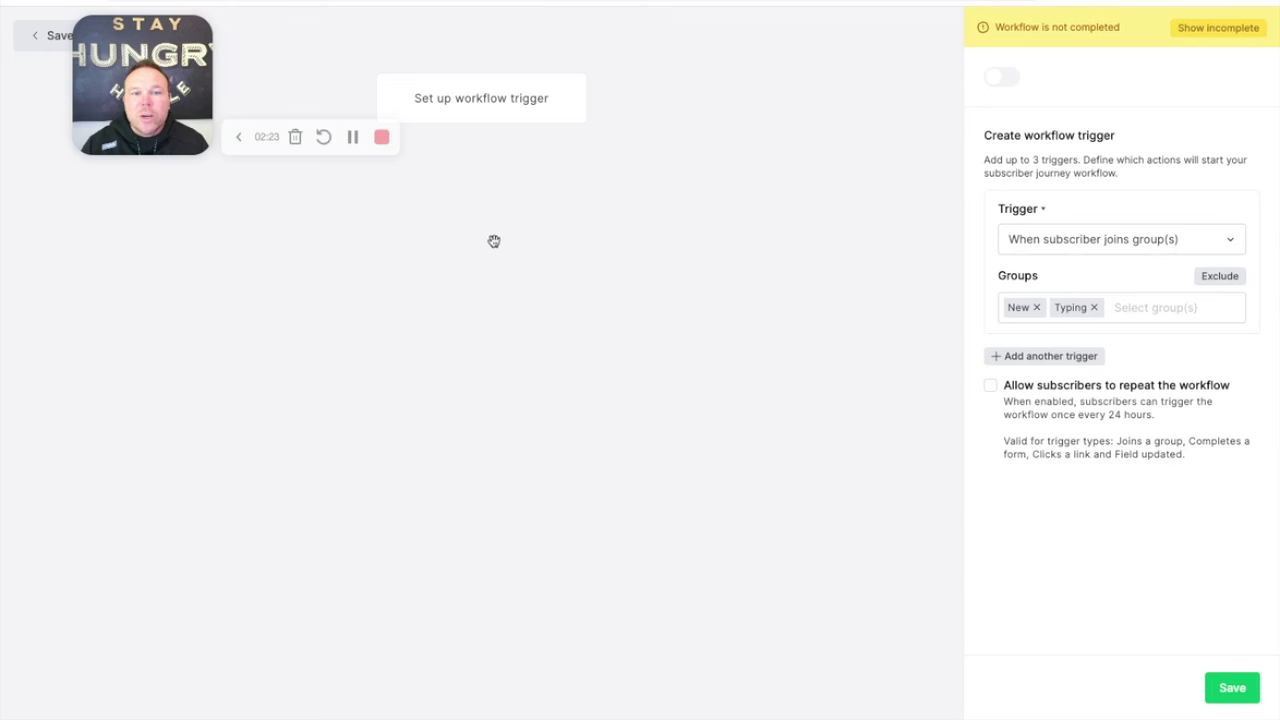
Review the other trigger types, keeping 'When subscriber joins group(s)'
left_click(1188, 245)
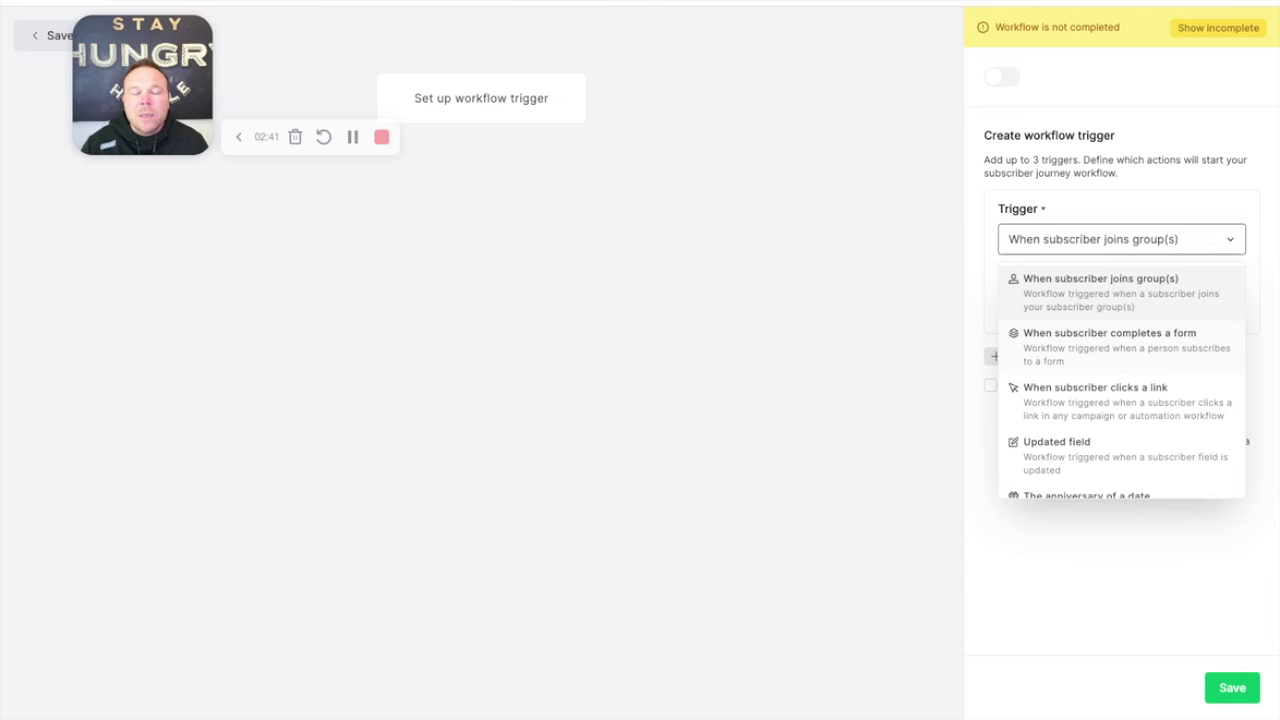
scroll(1133, 322, "down", 2)
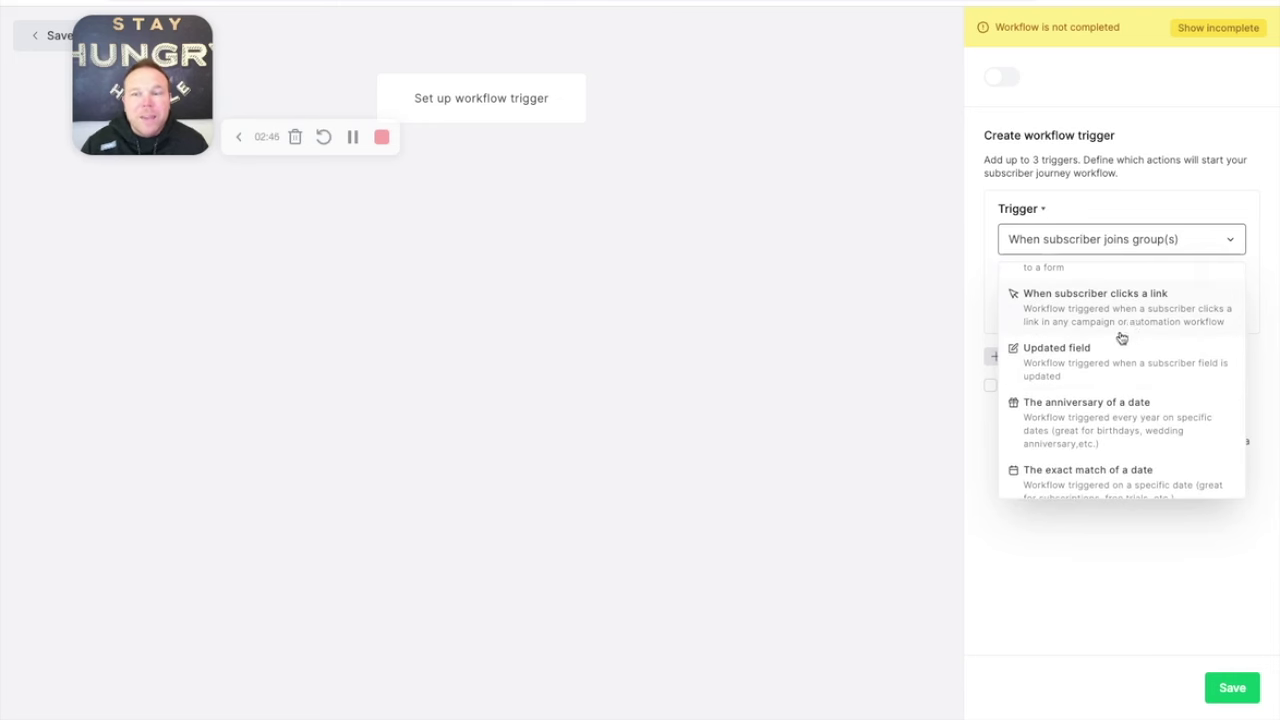
scroll(1118, 337, "down", 1)
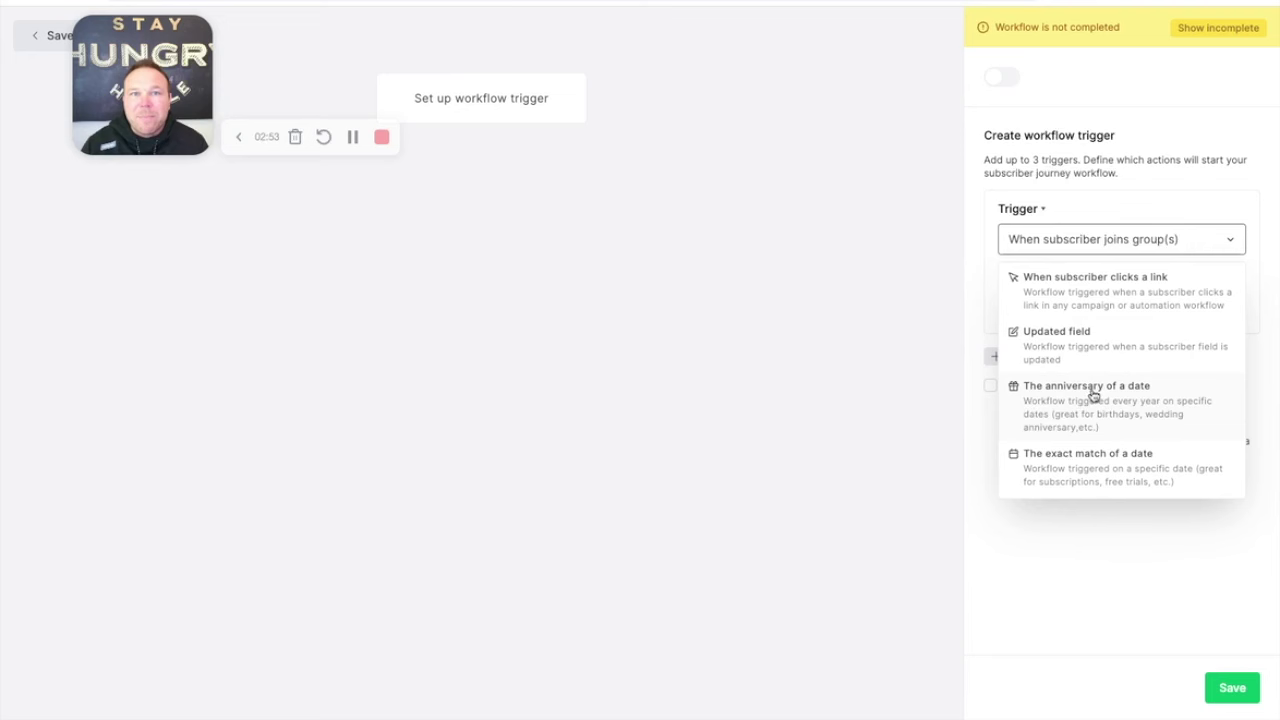
scroll(1093, 397, "up", 3)
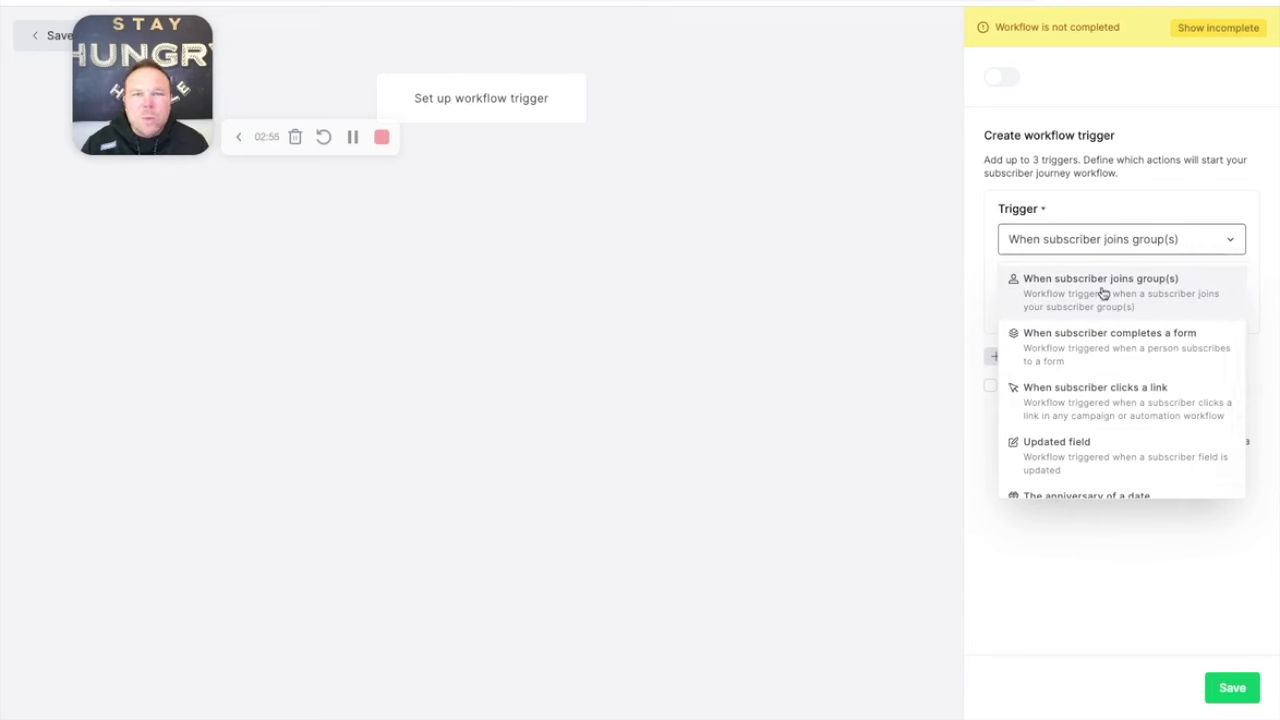
left_click(1108, 204)
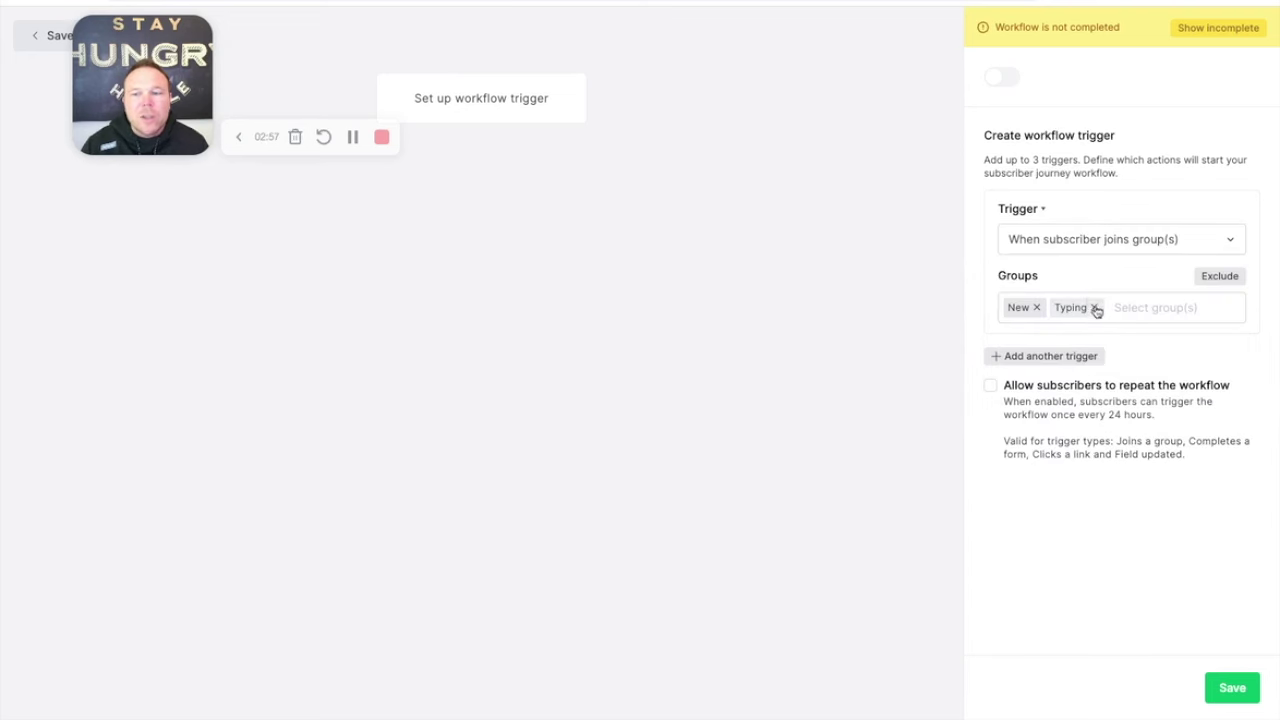
Remove the Typing group from the trigger and leave workflow repeating turned off
left_click(1094, 308)
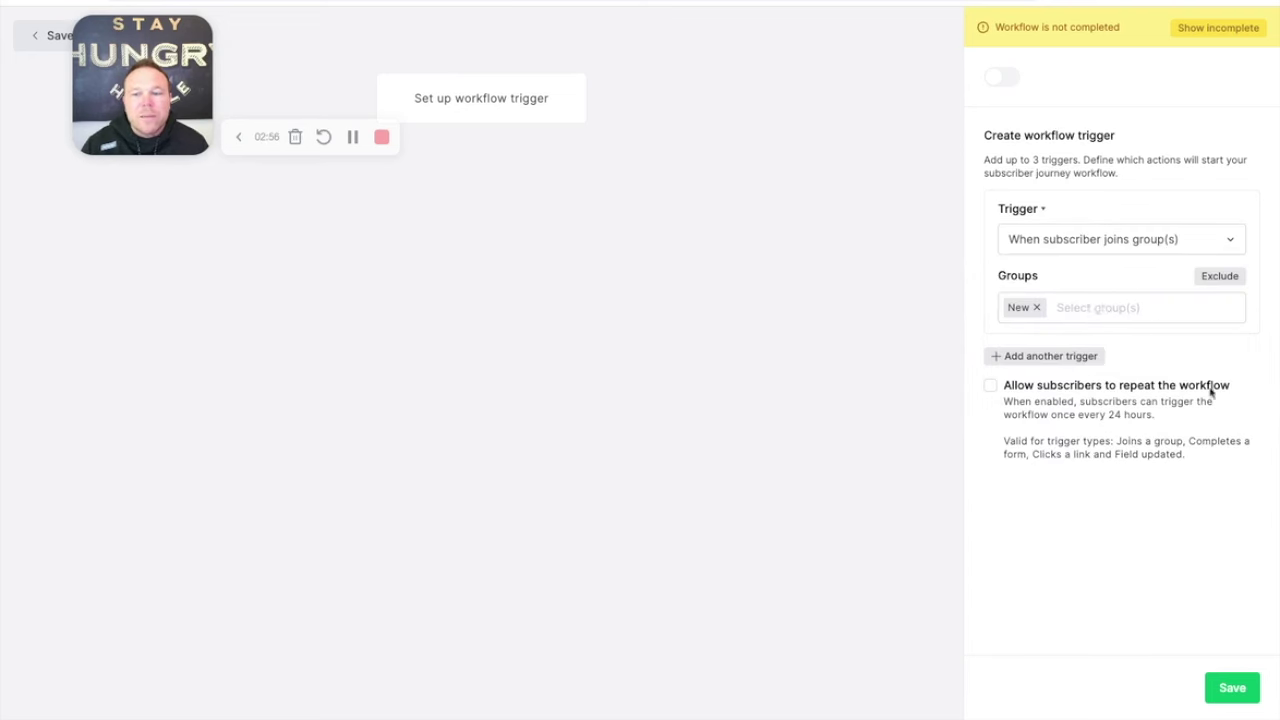
left_click(990, 386)
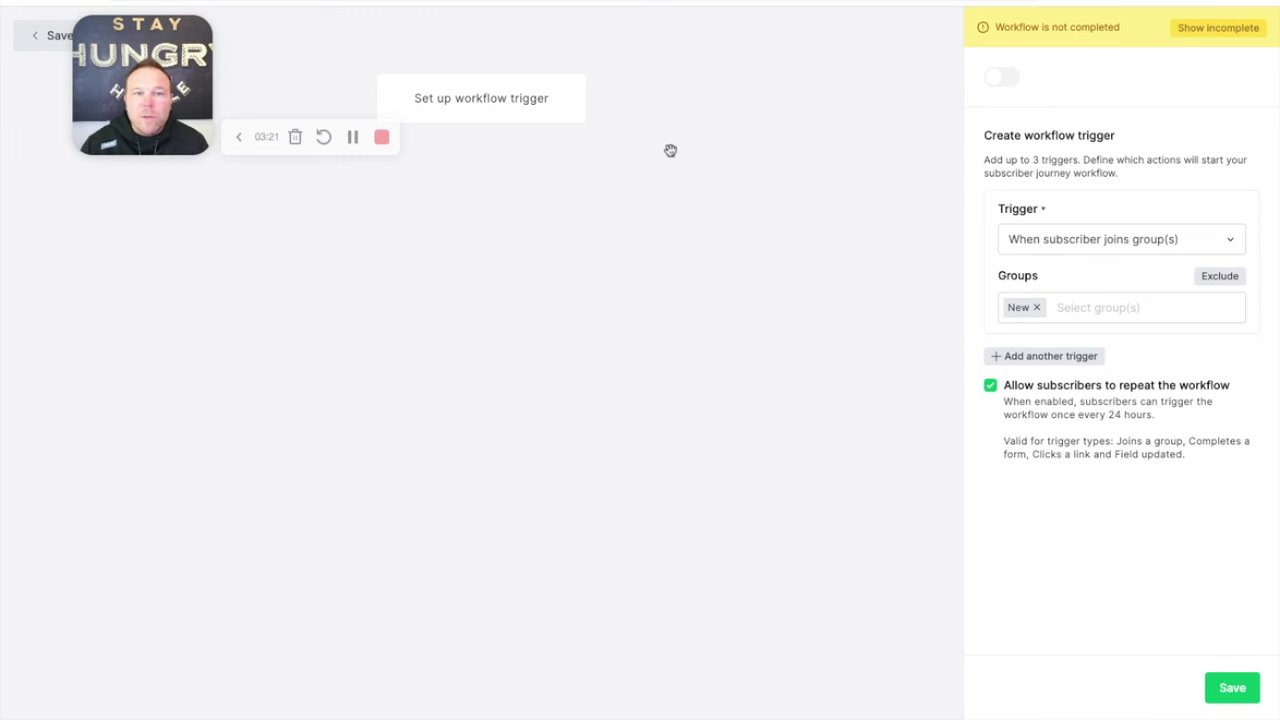
left_click(991, 387)
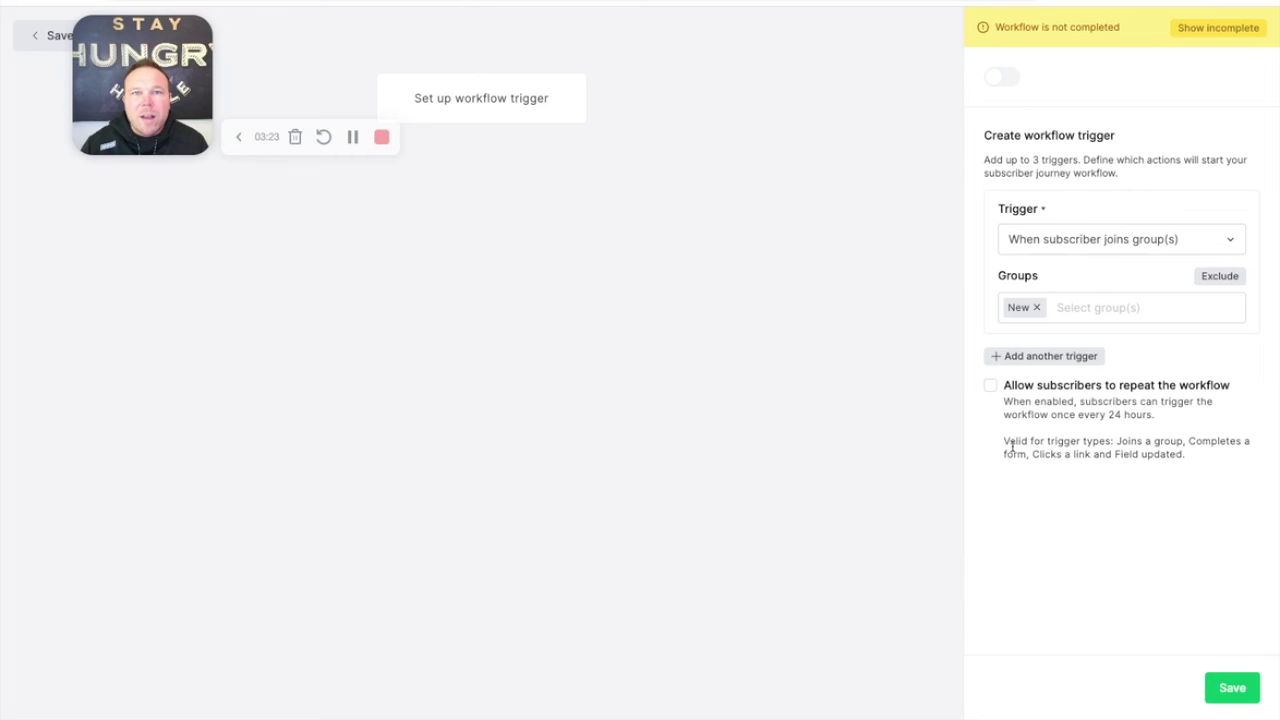
Save the New-group trigger and insert a Delay step after it
left_click(1230, 687)
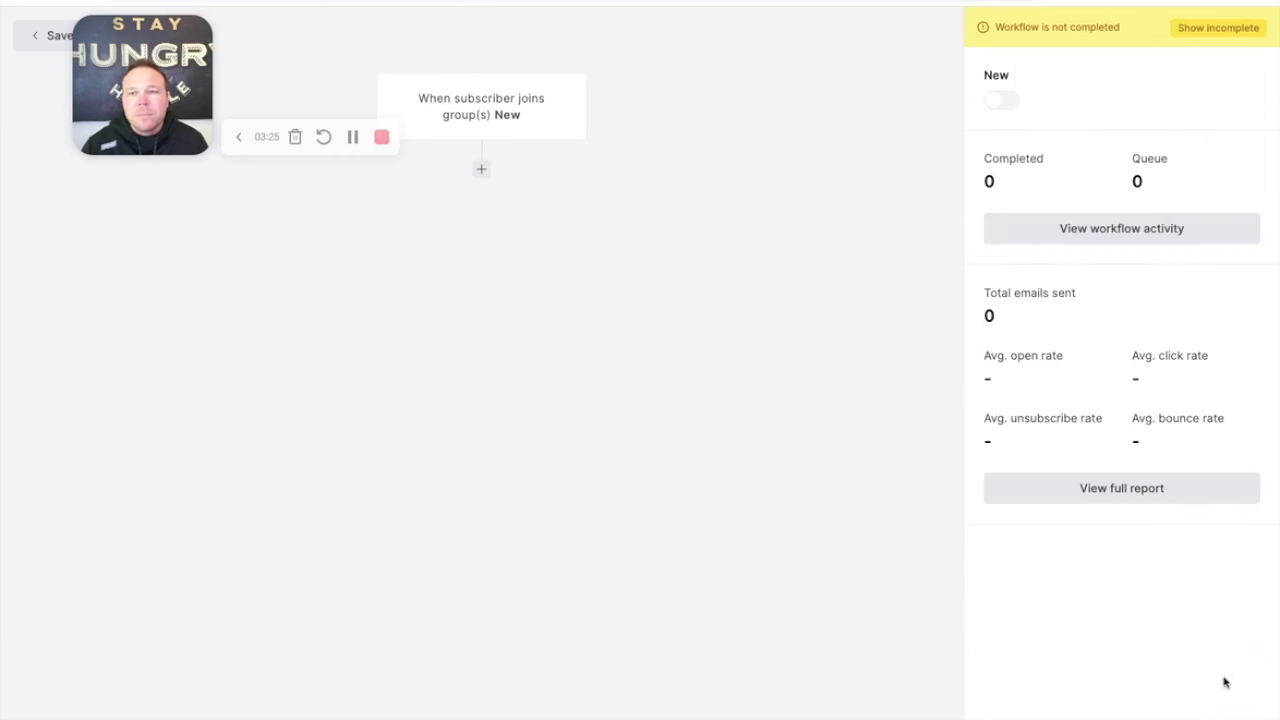
left_click(481, 170)
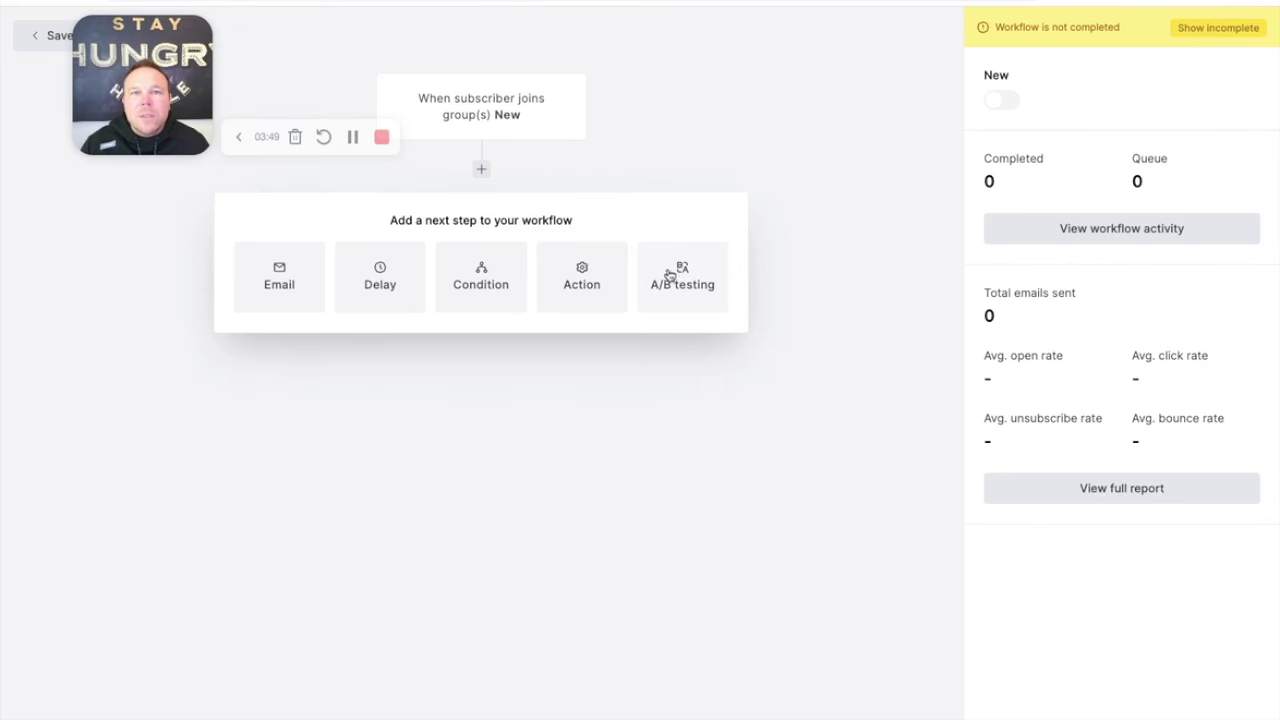
left_click(380, 271)
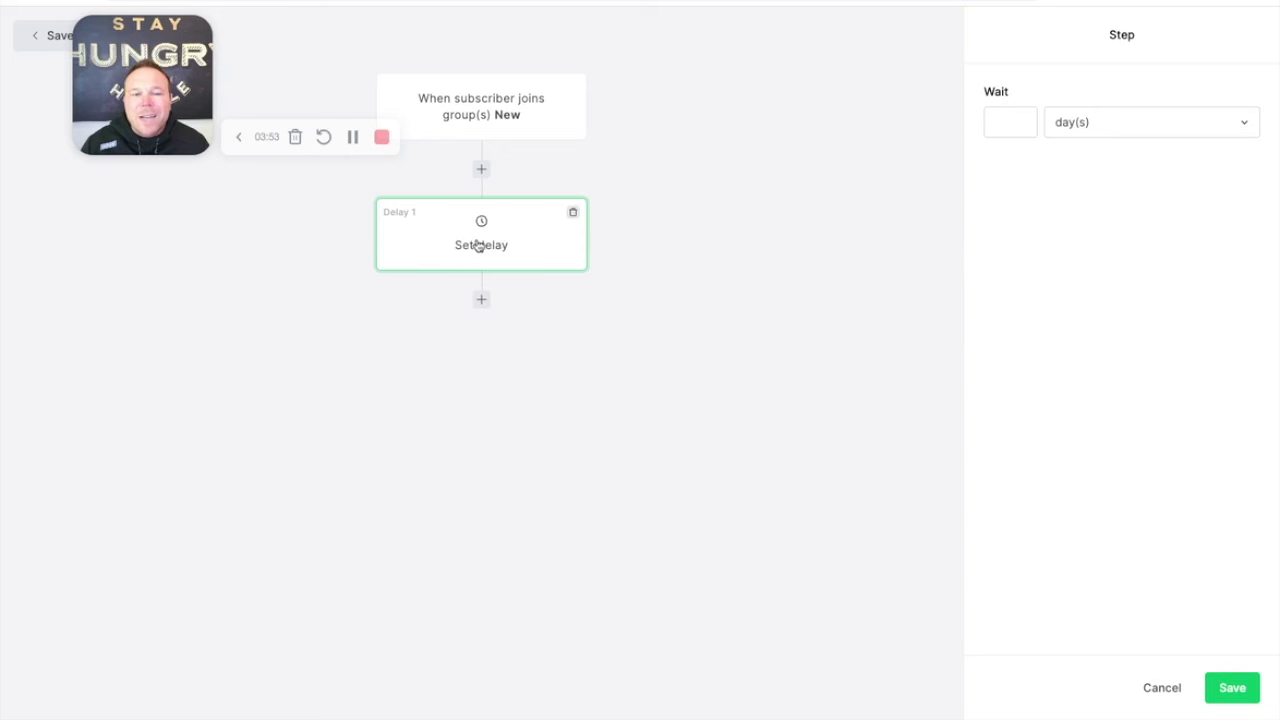
Set the delay to wait 2 minute(s) and save it
left_click(1068, 120)
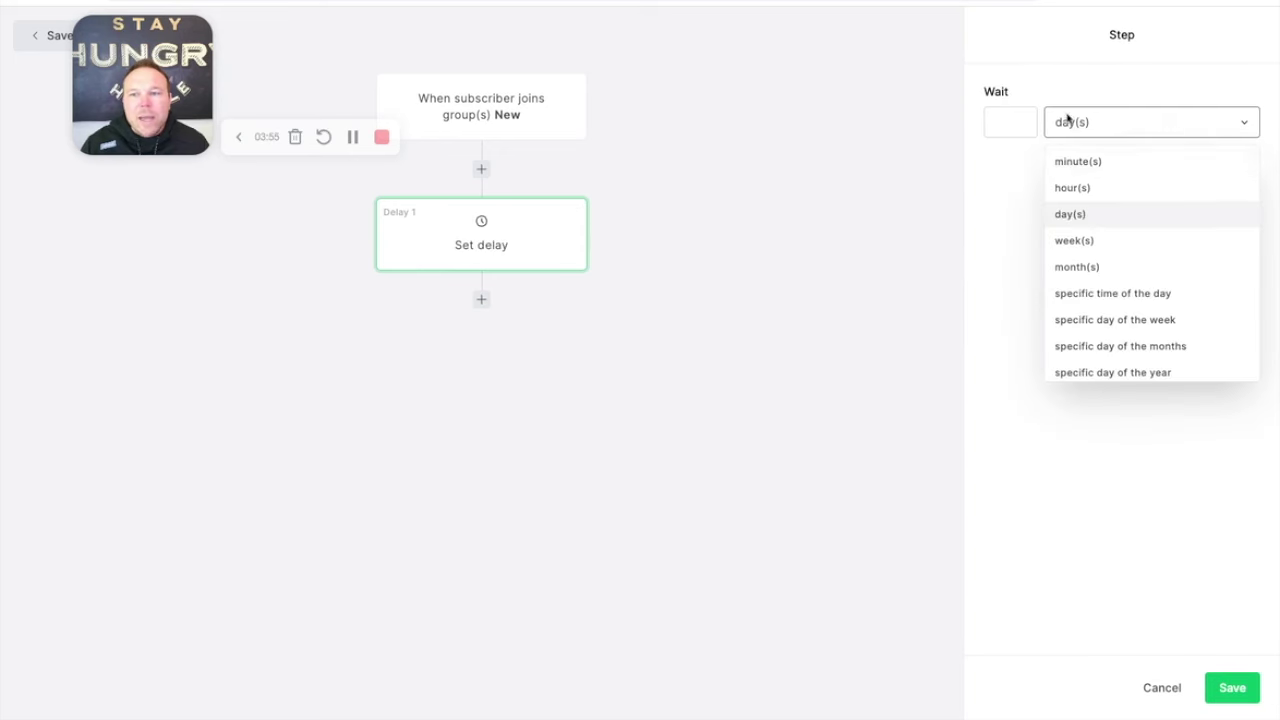
left_click(1067, 165)
left_click(1000, 122)
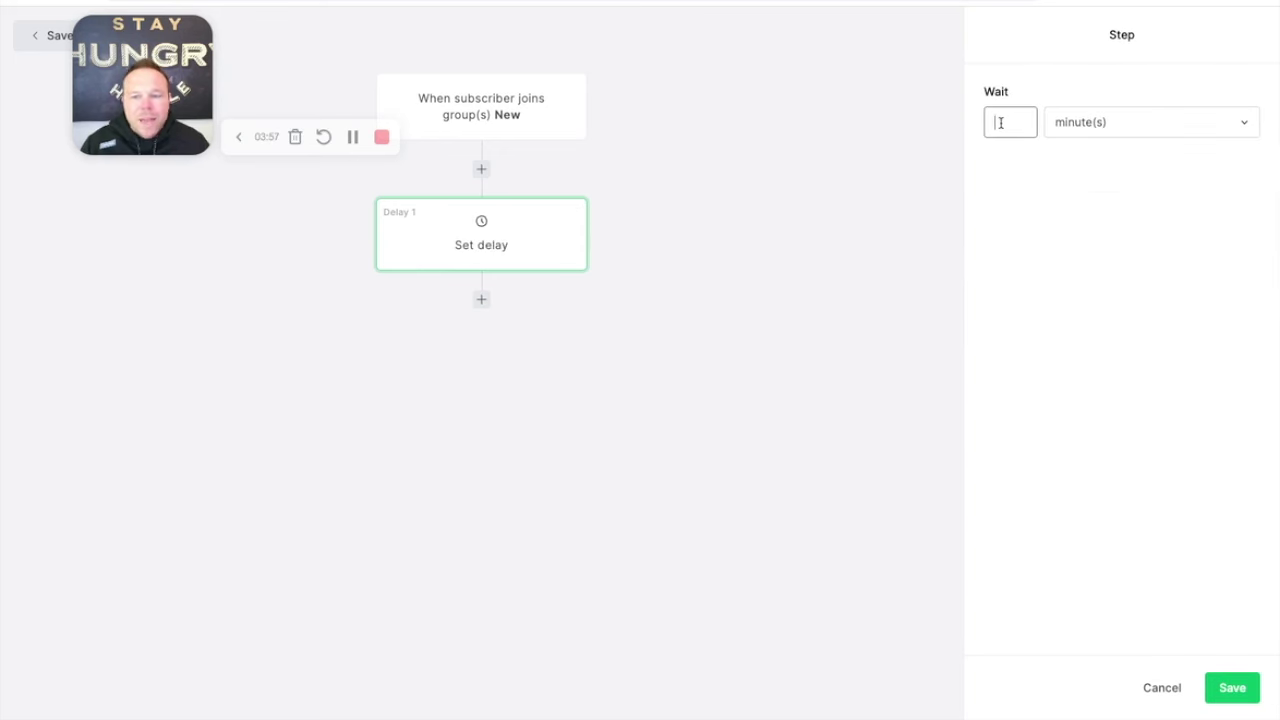
type("2")
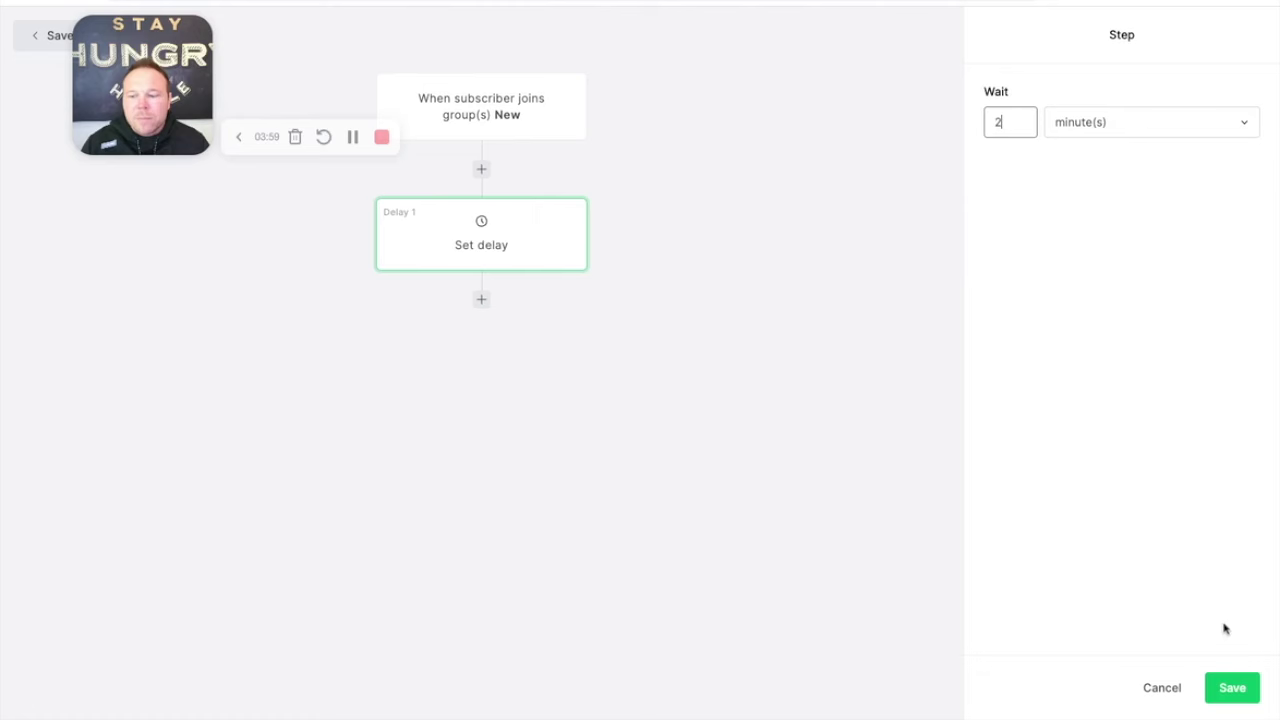
left_click(1232, 700)
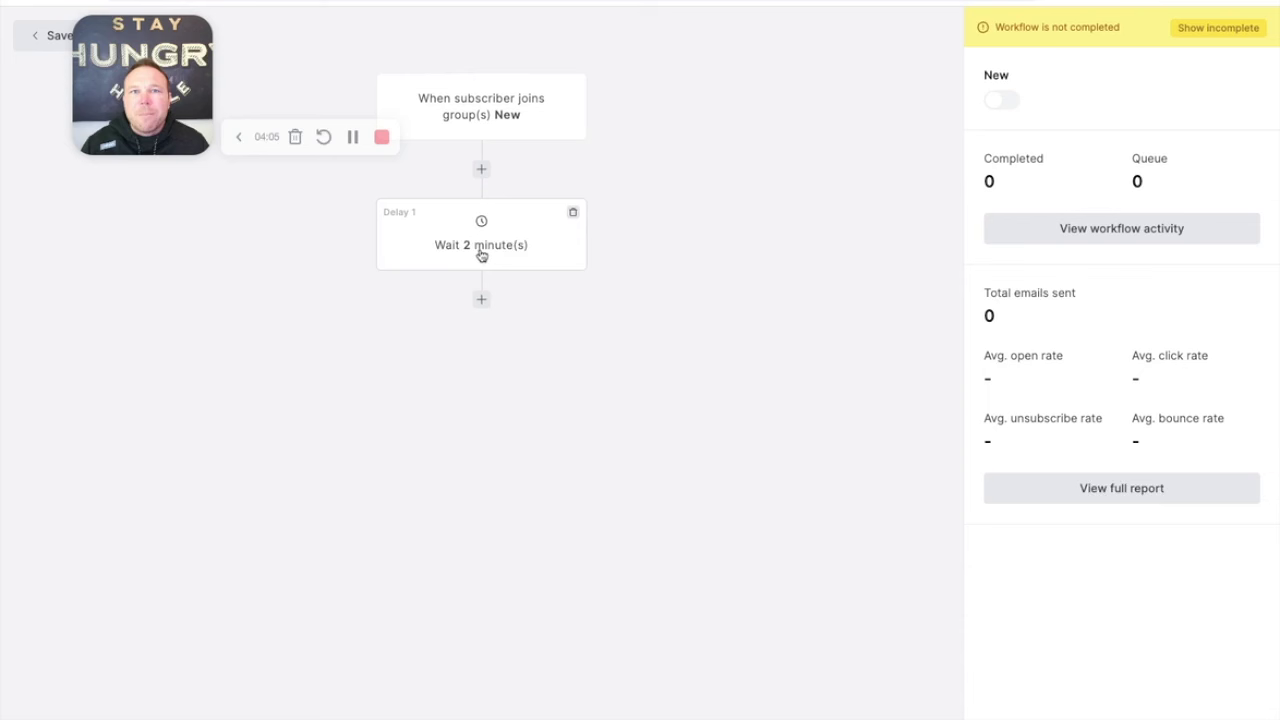
Add an email step after the delay and dismiss the domain authentication warning
left_click(481, 299)
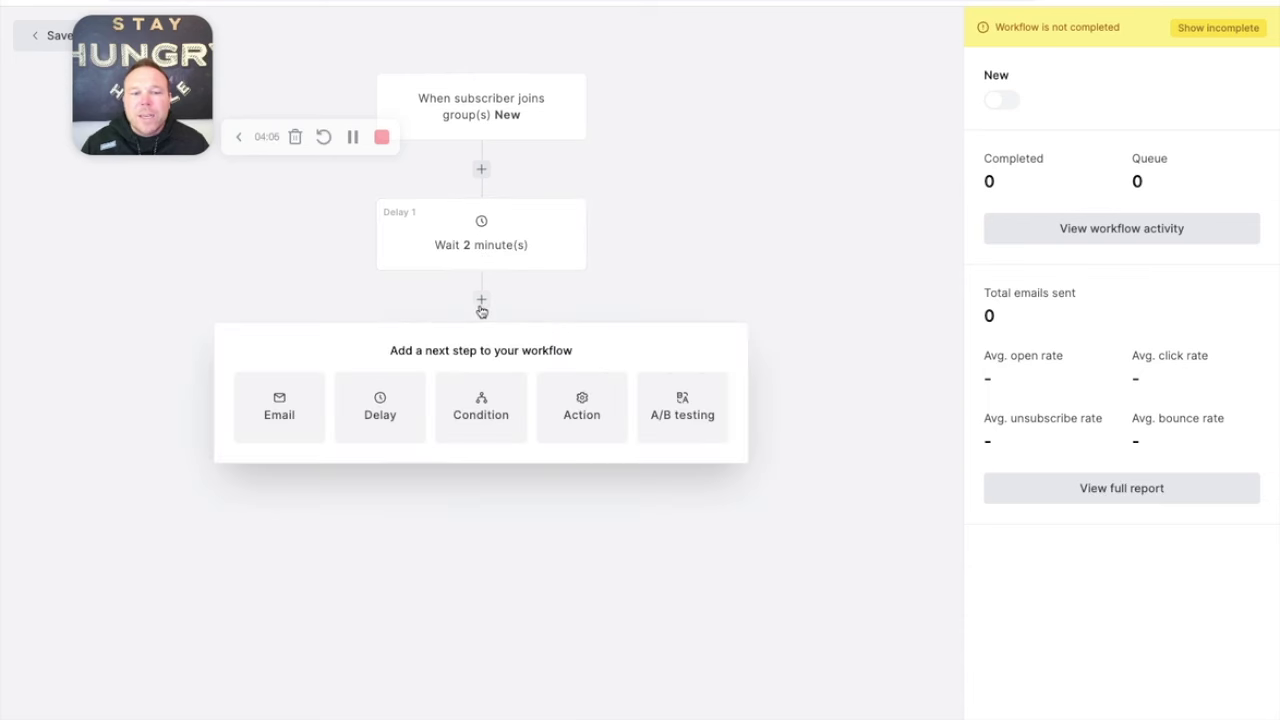
left_click(280, 402)
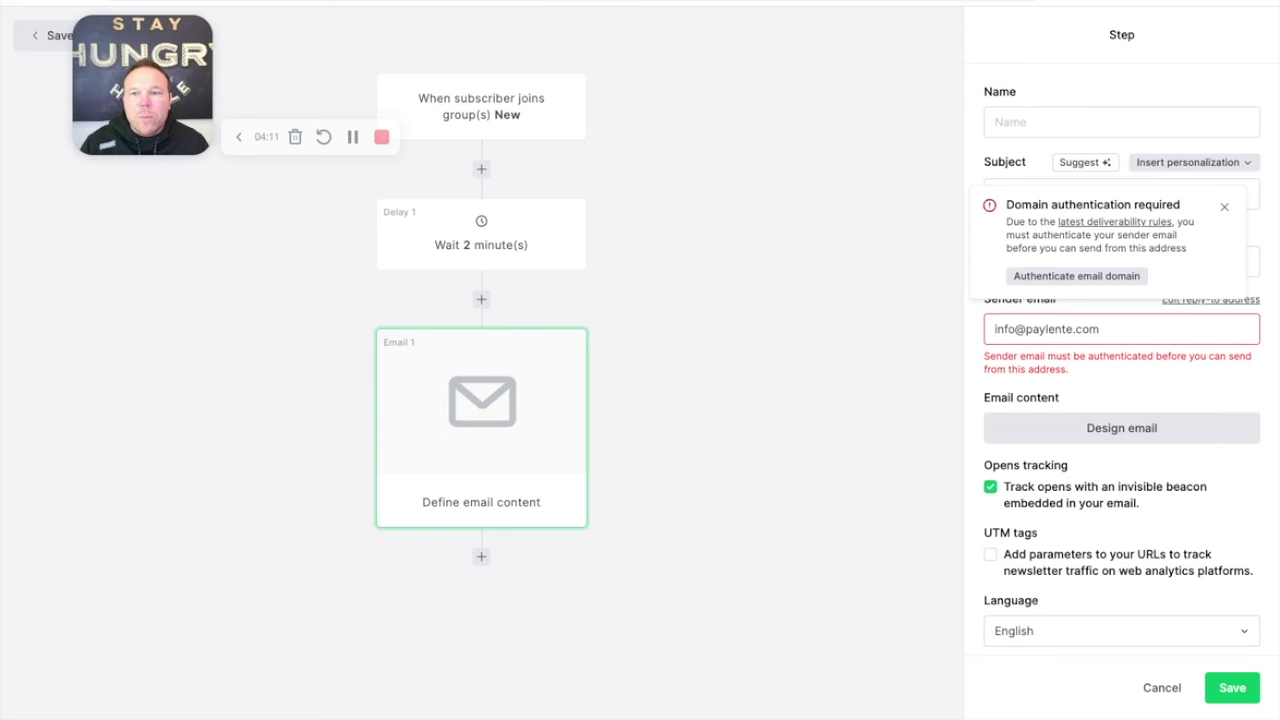
left_click(1223, 207)
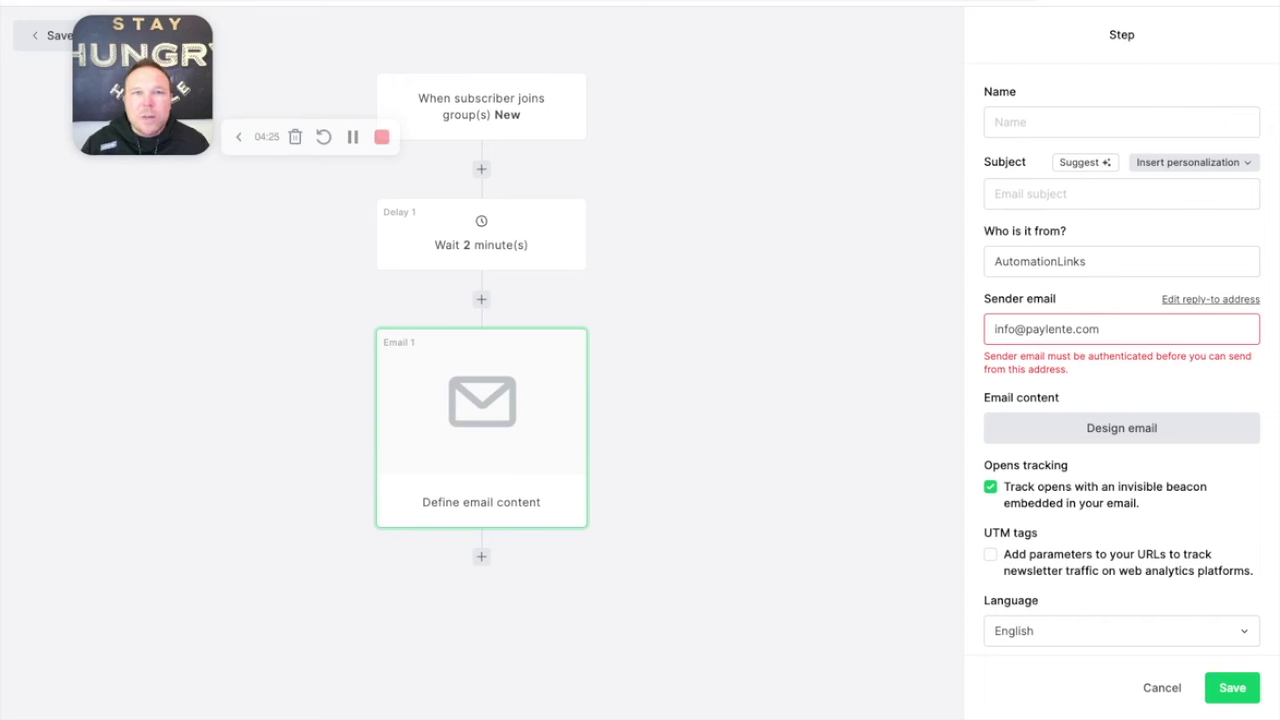
Name the email 'Email 1', subject 'Open your email', and prefix the sender name with the user's name
left_click(1053, 121)
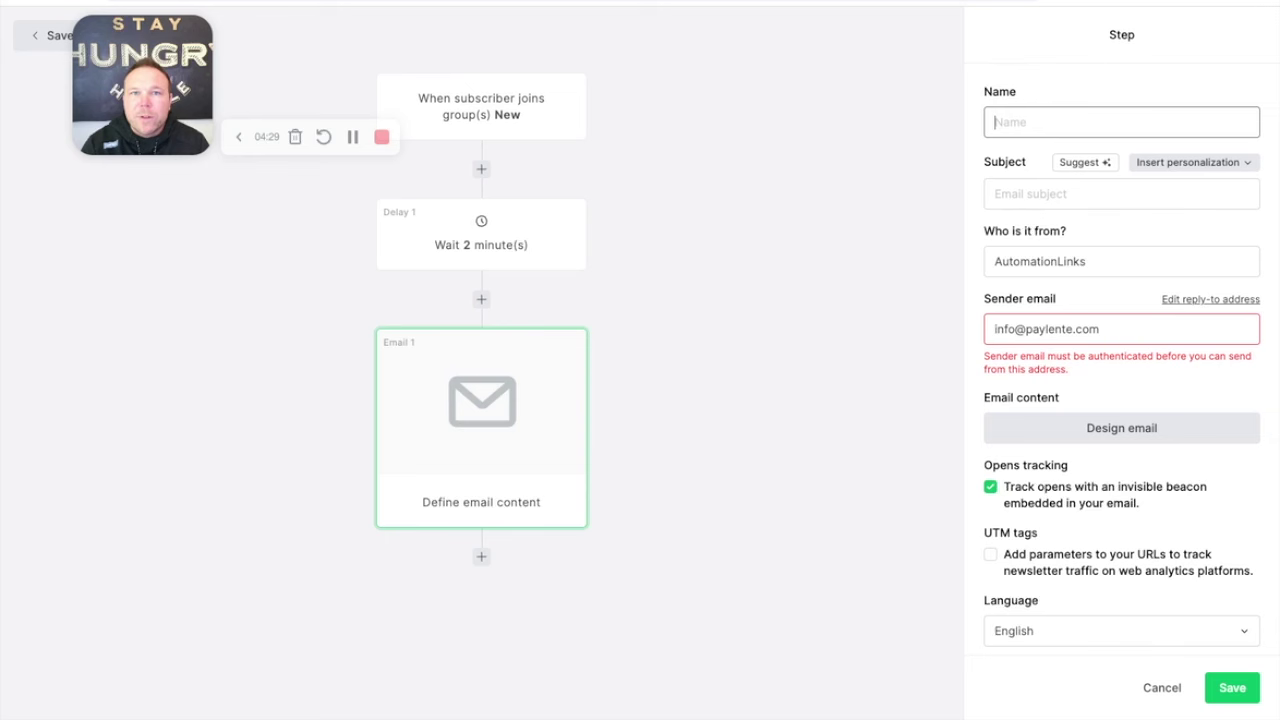
type("Email 1")
left_click(1025, 192)
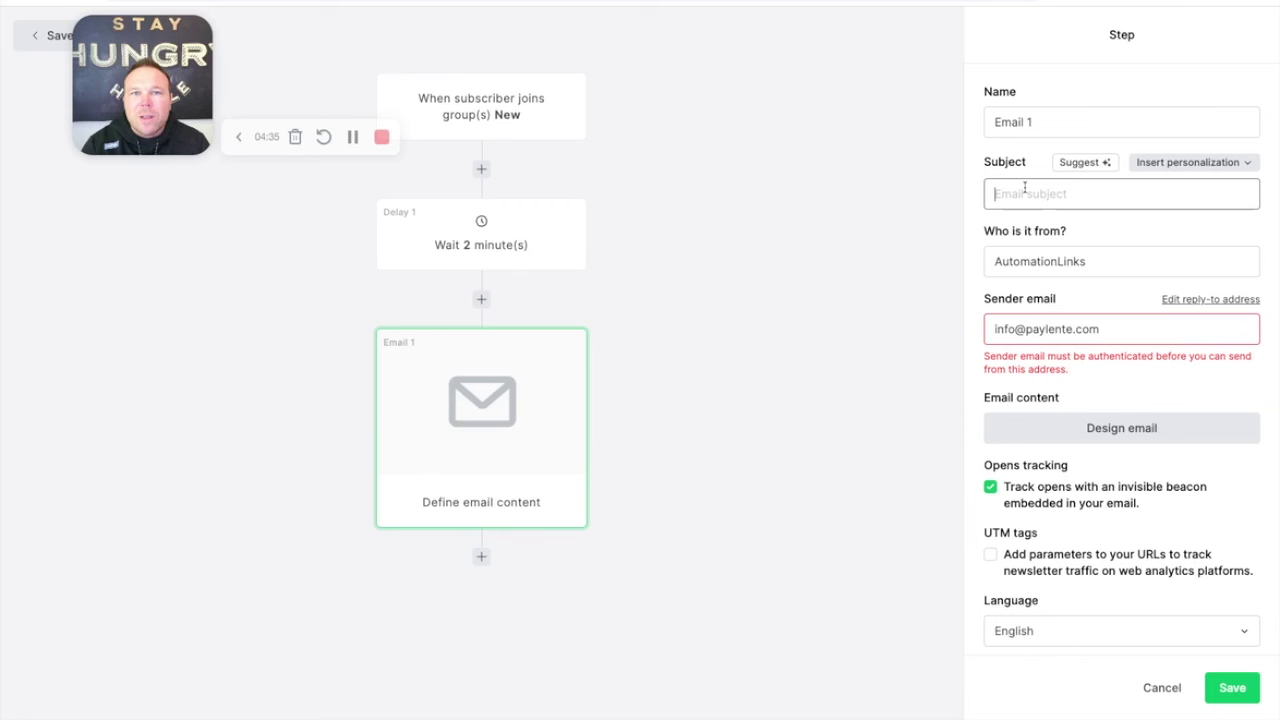
type("Open your em")
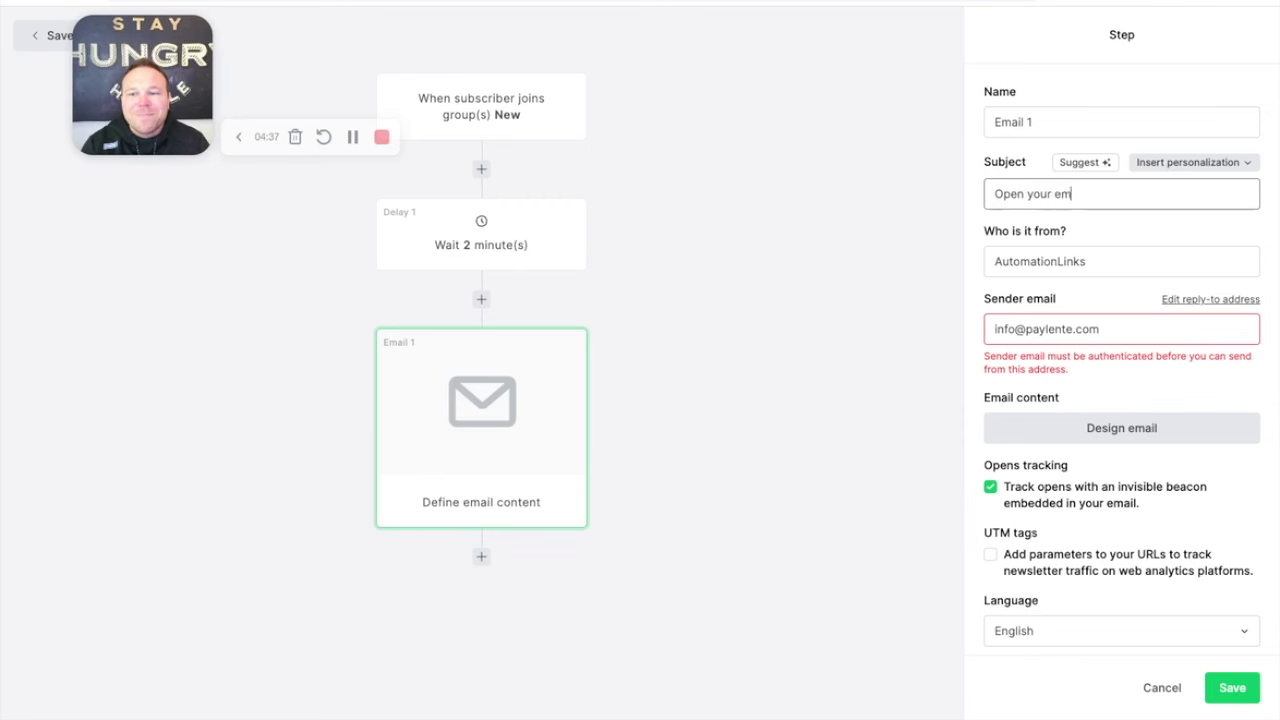
type("ail")
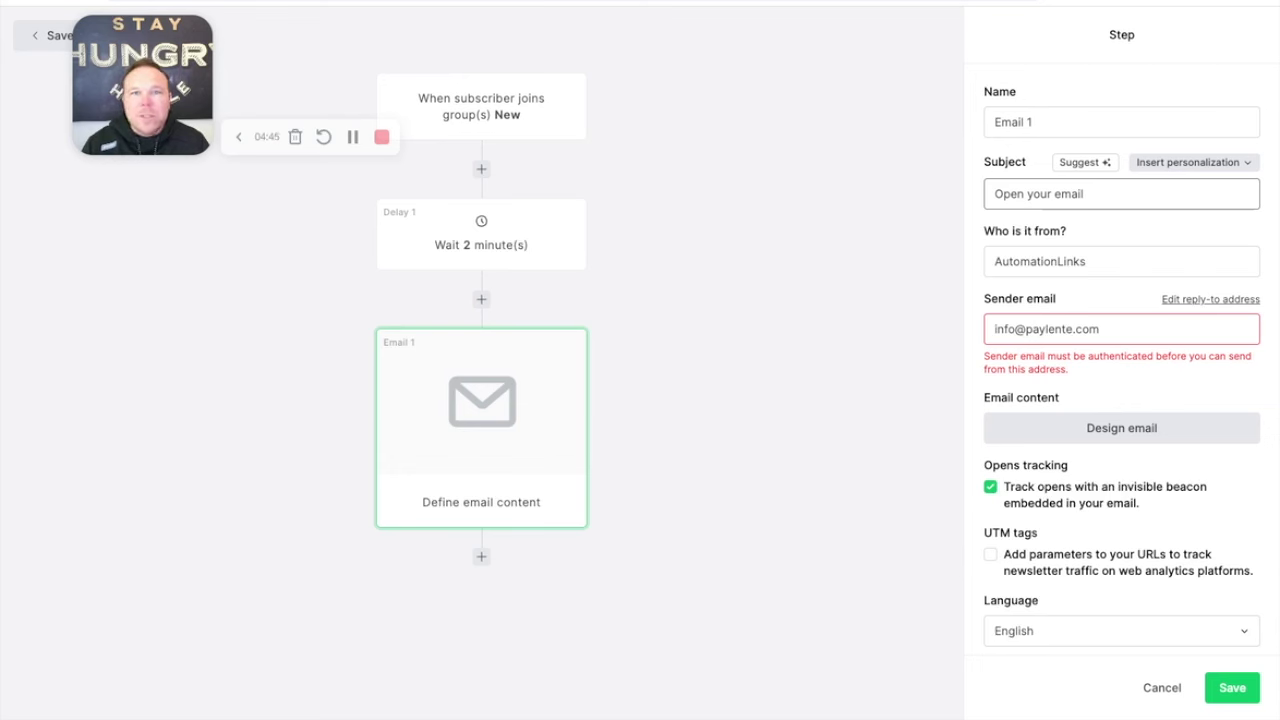
left_click(993, 257)
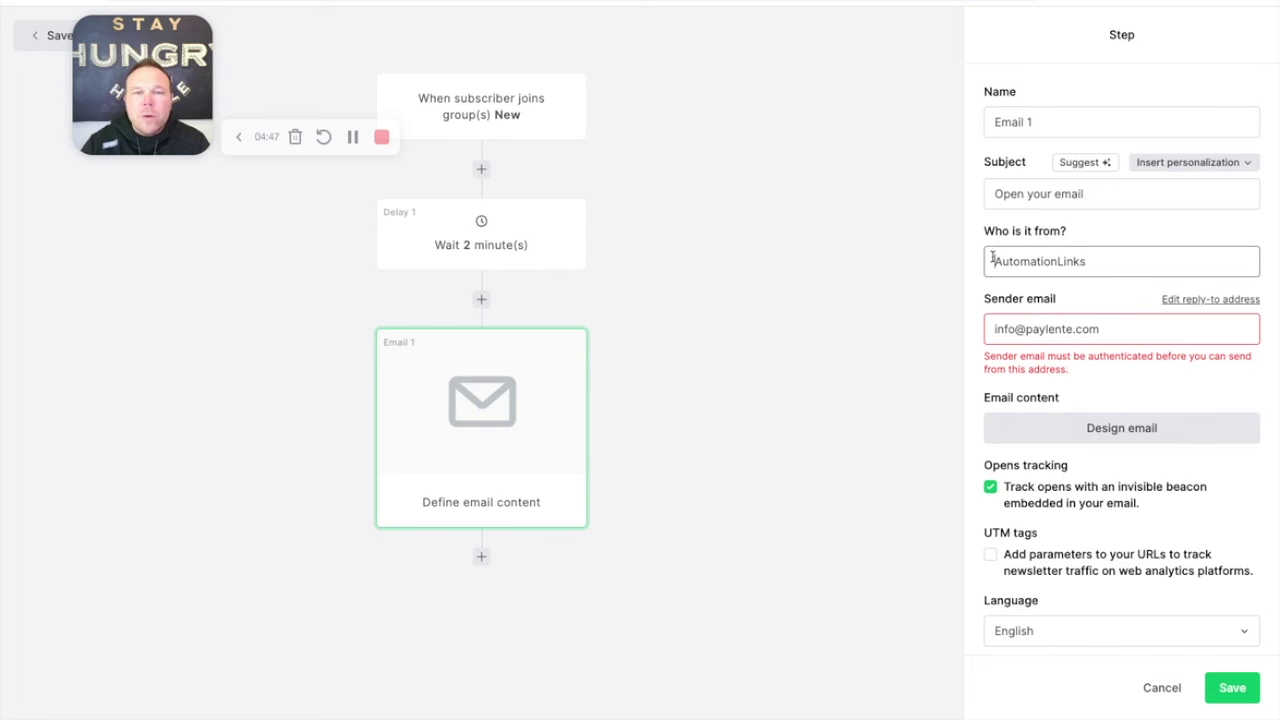
type("Brad -")
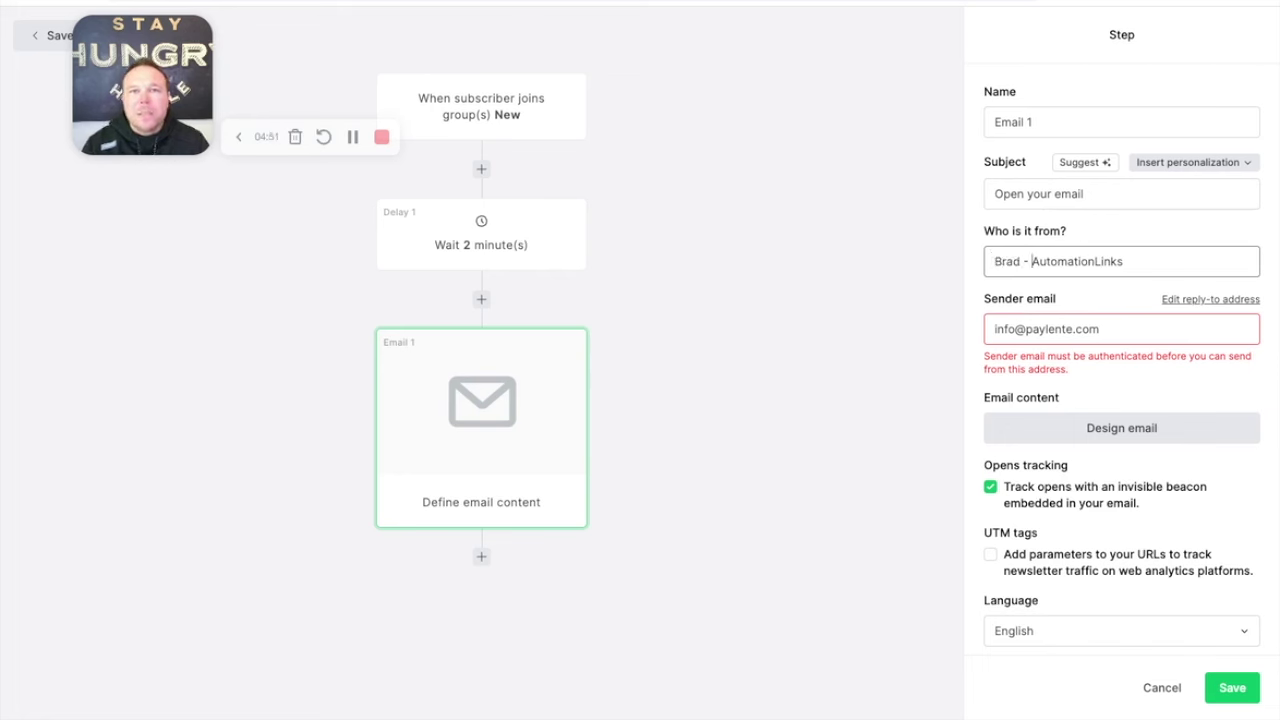
left_click_drag(1012, 262, 976, 266)
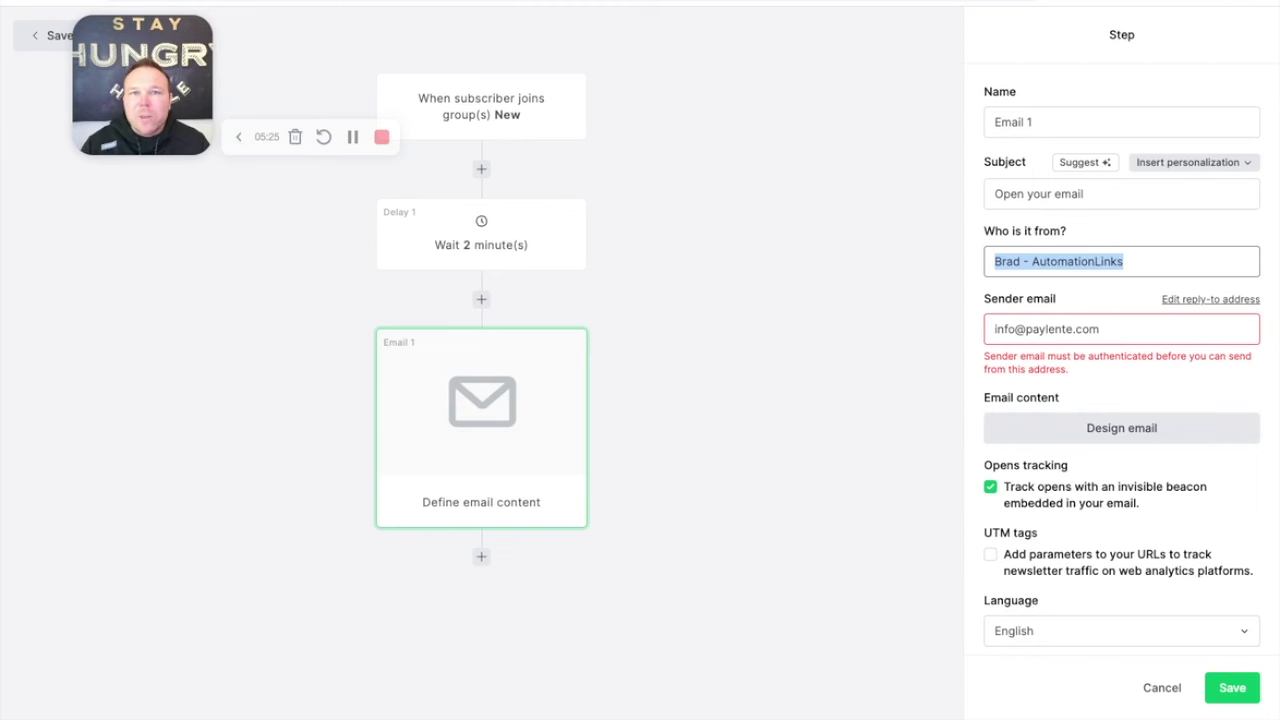
key("ctrl+Tab")
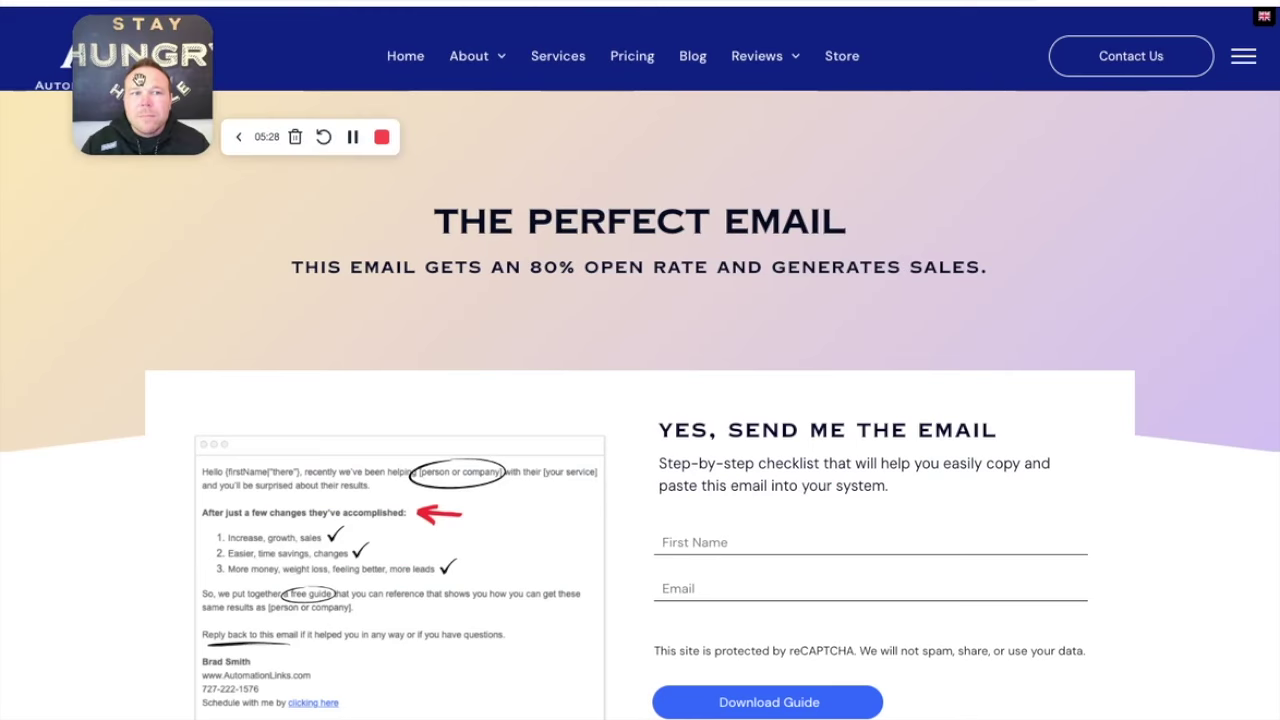
left_click_drag(138, 80, 113, 216)
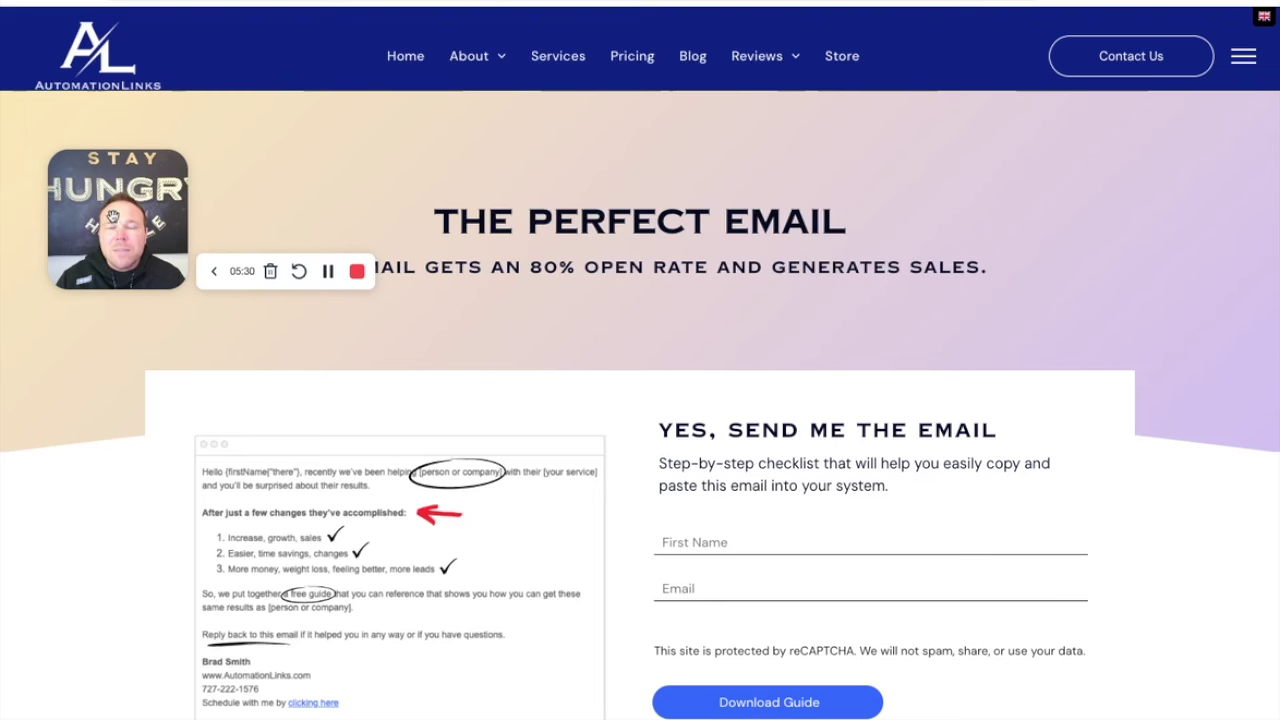
scroll(388, 399, "down", 1)
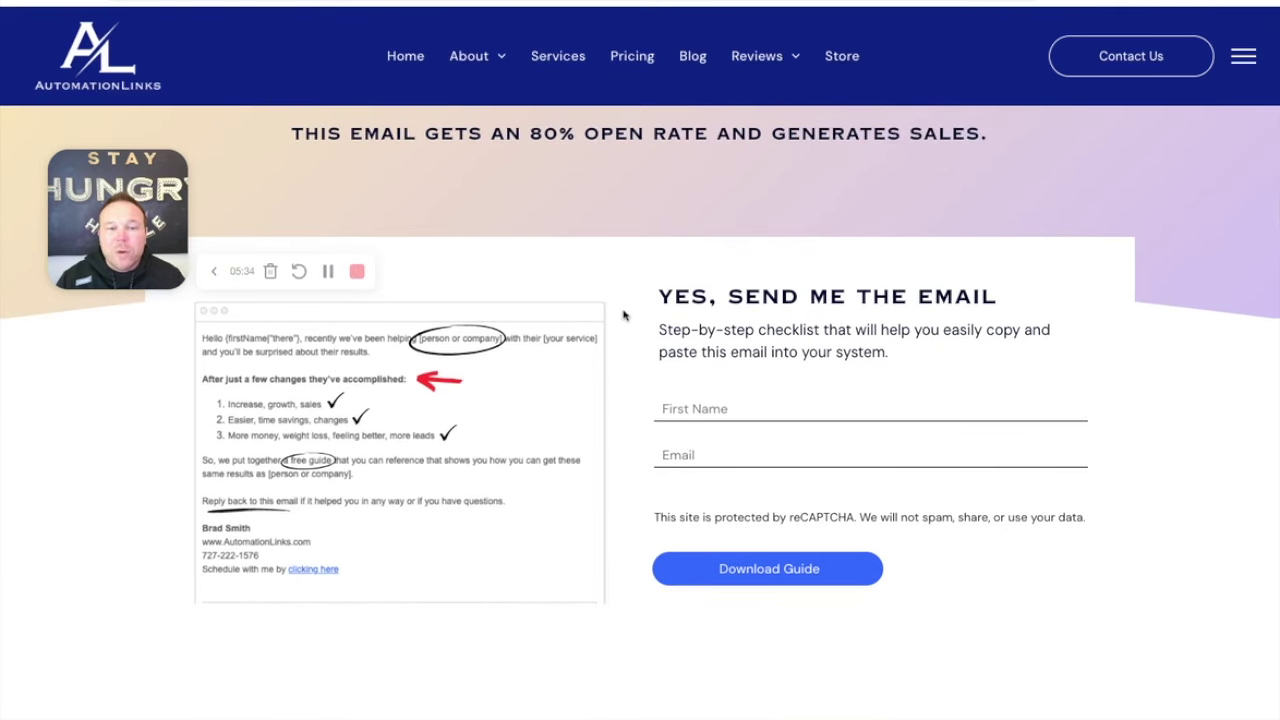
scroll(623, 316, "up", 1)
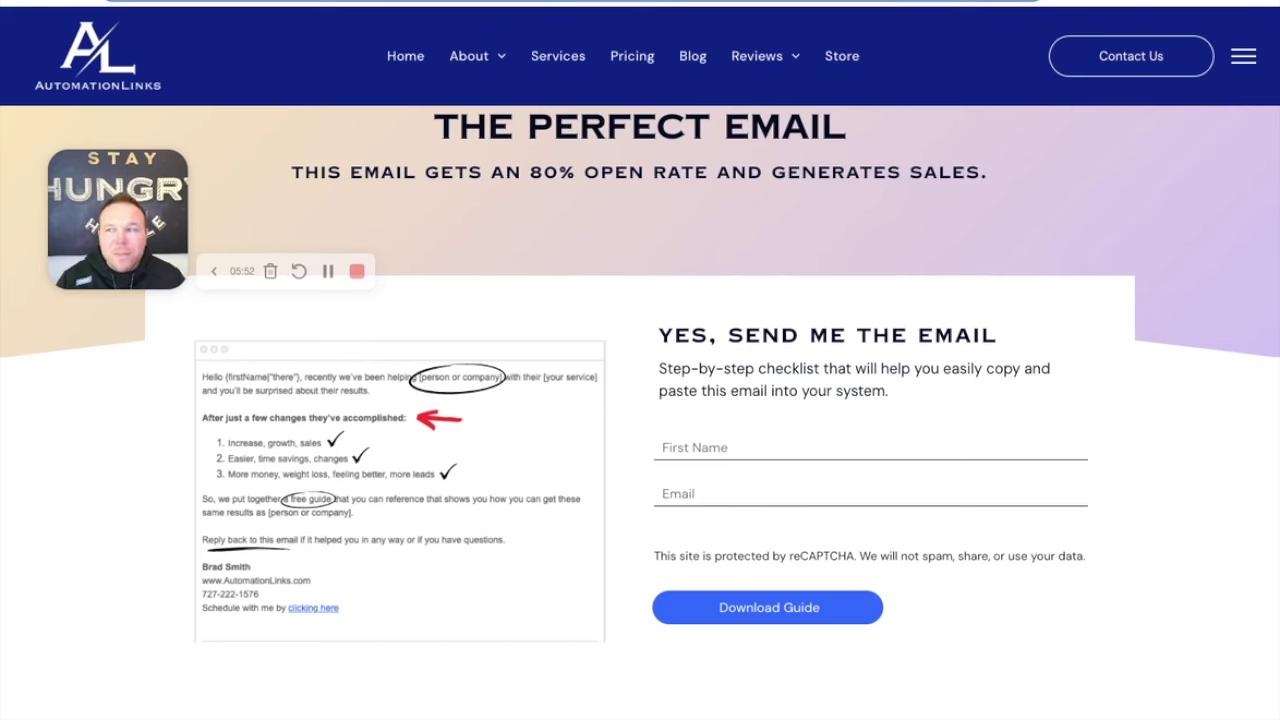
key("alt+Tab")
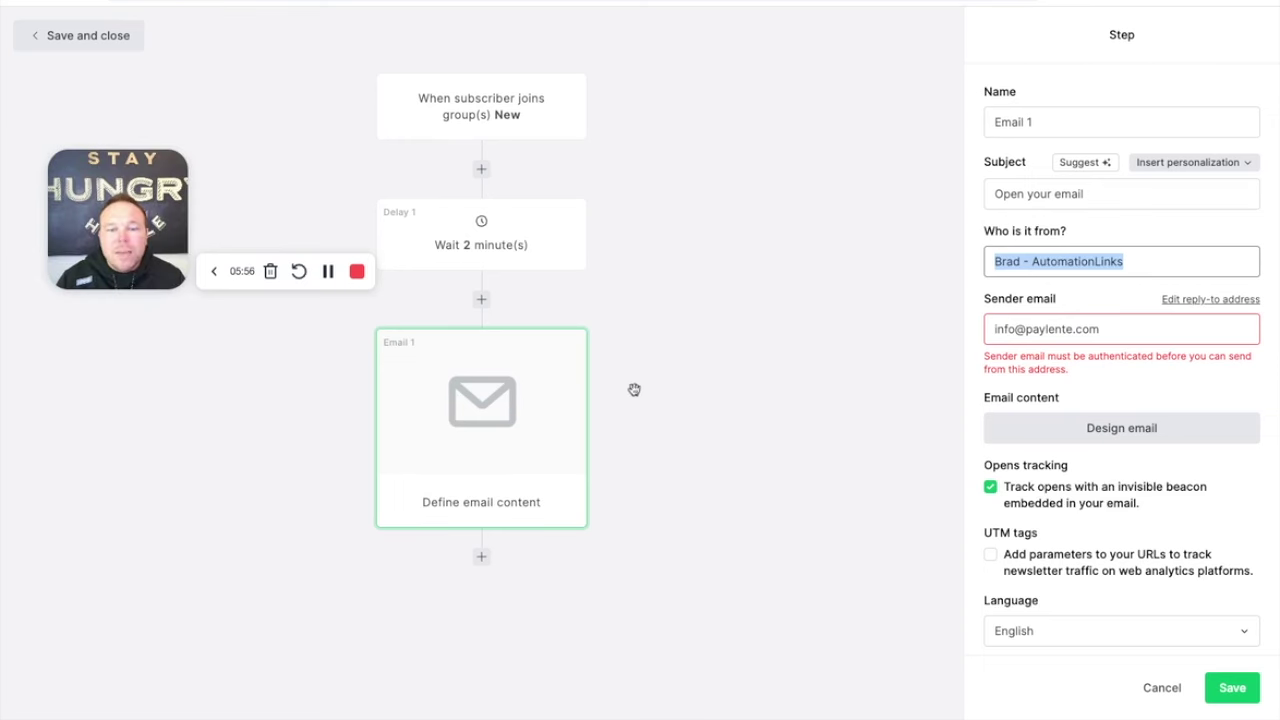
Save Email 1 and add a Condition step with yes and no branches after it
left_click(1225, 688)
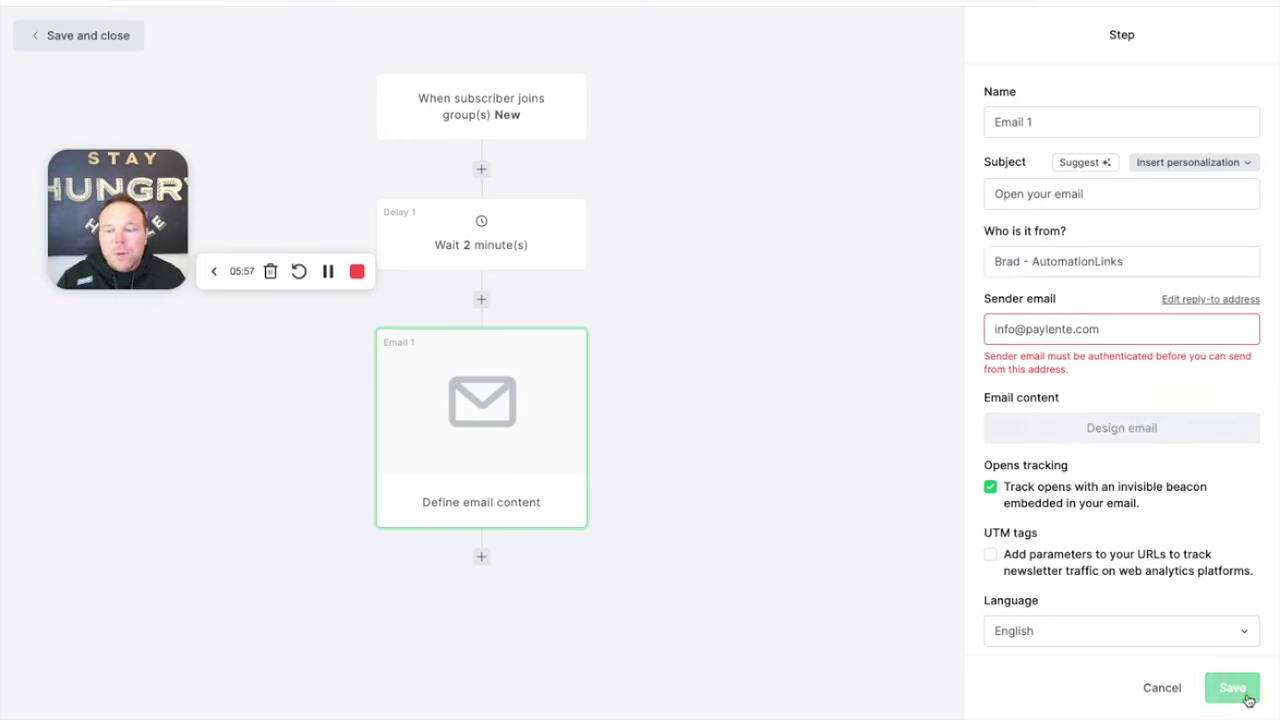
left_click(479, 560)
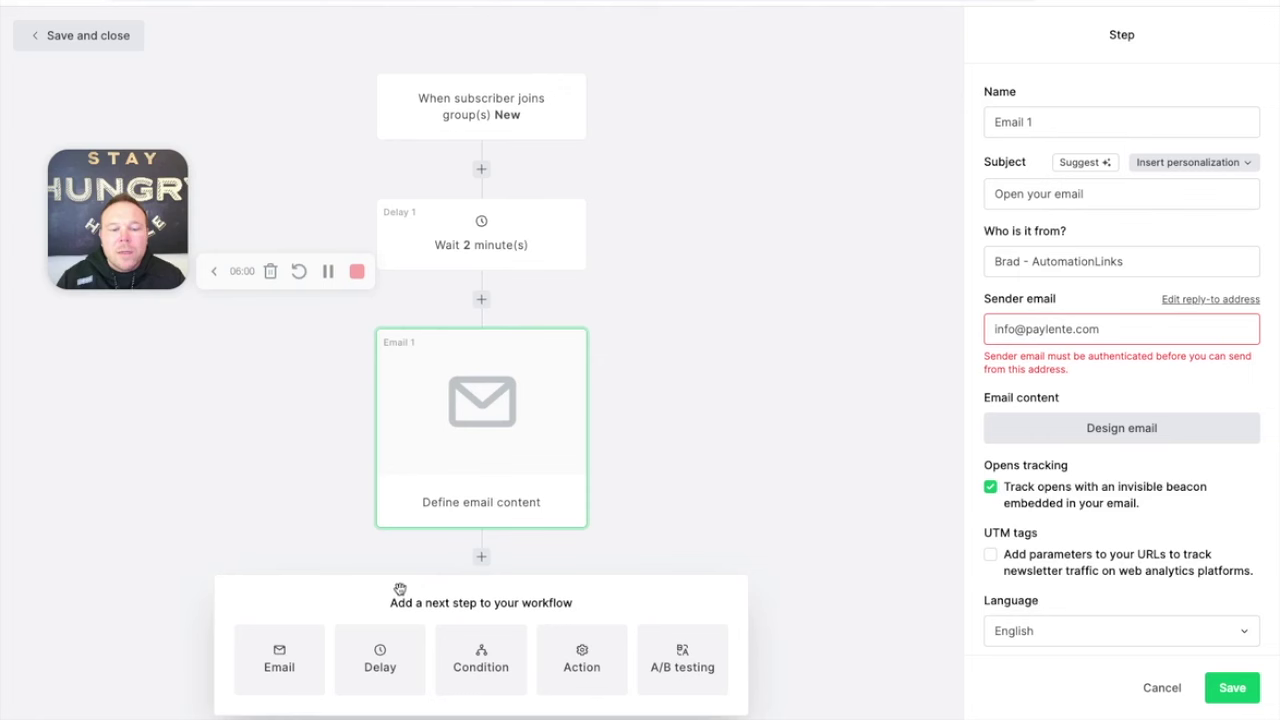
left_click(477, 654)
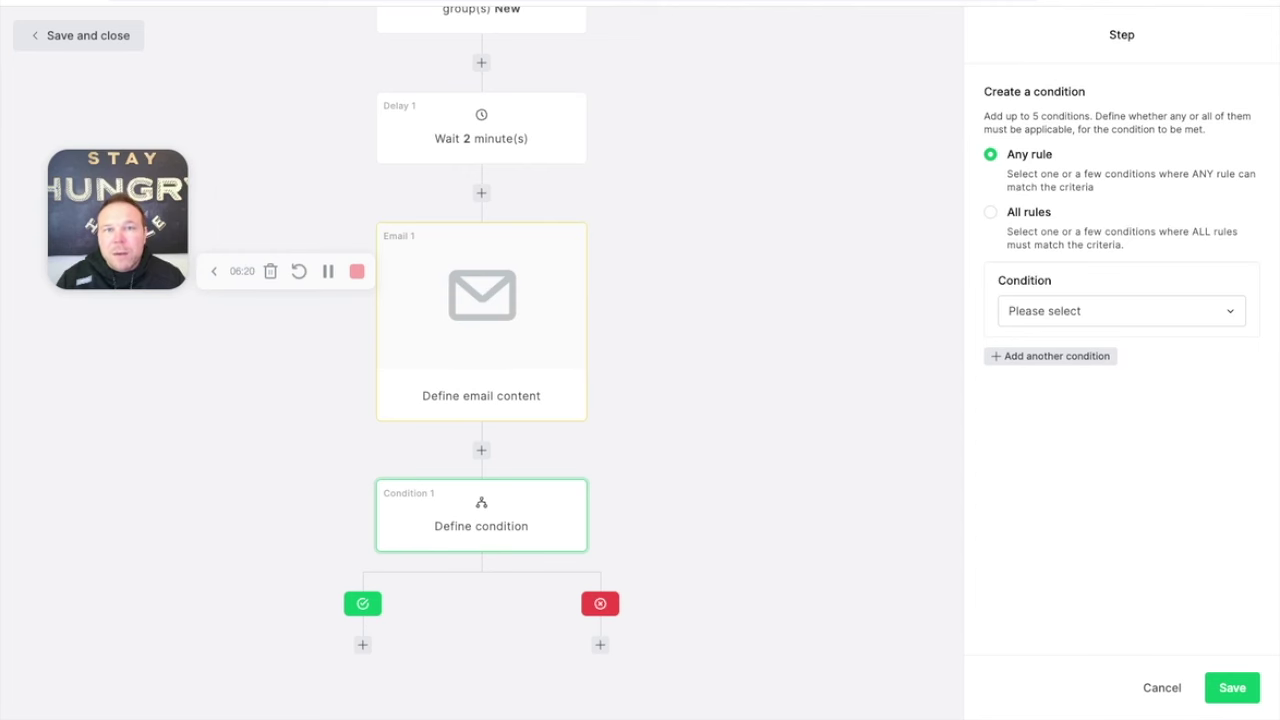
scroll(481, 400, "up", 1)
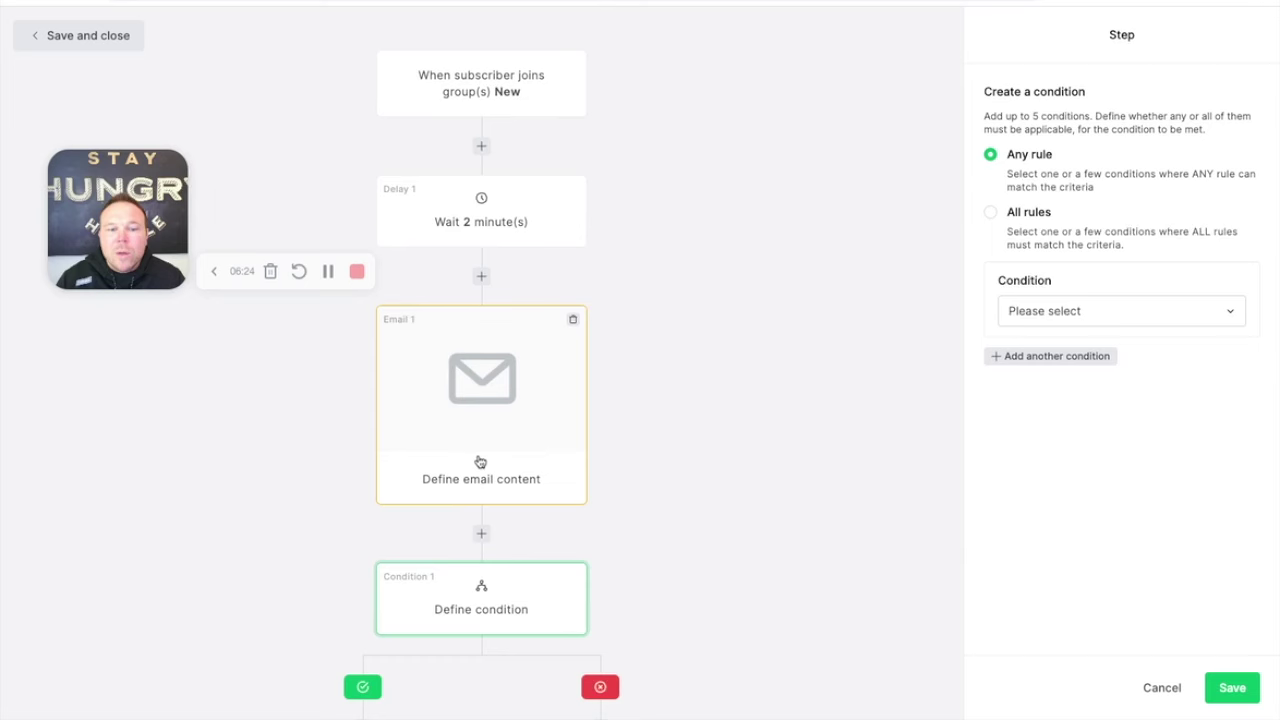
scroll(480, 455, "down", 1)
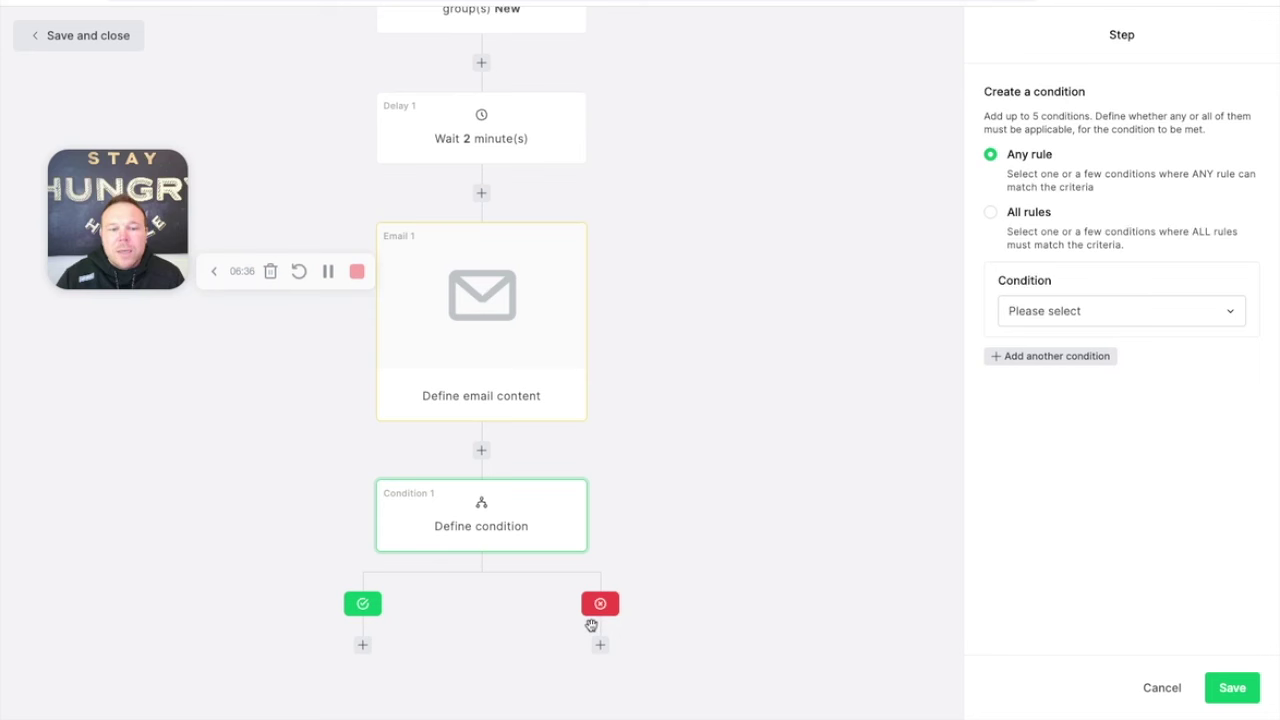
Set Condition 1's type to Custom fields after trying Campaign activity, then open the yes branch's add-step menu
left_click(1111, 312)
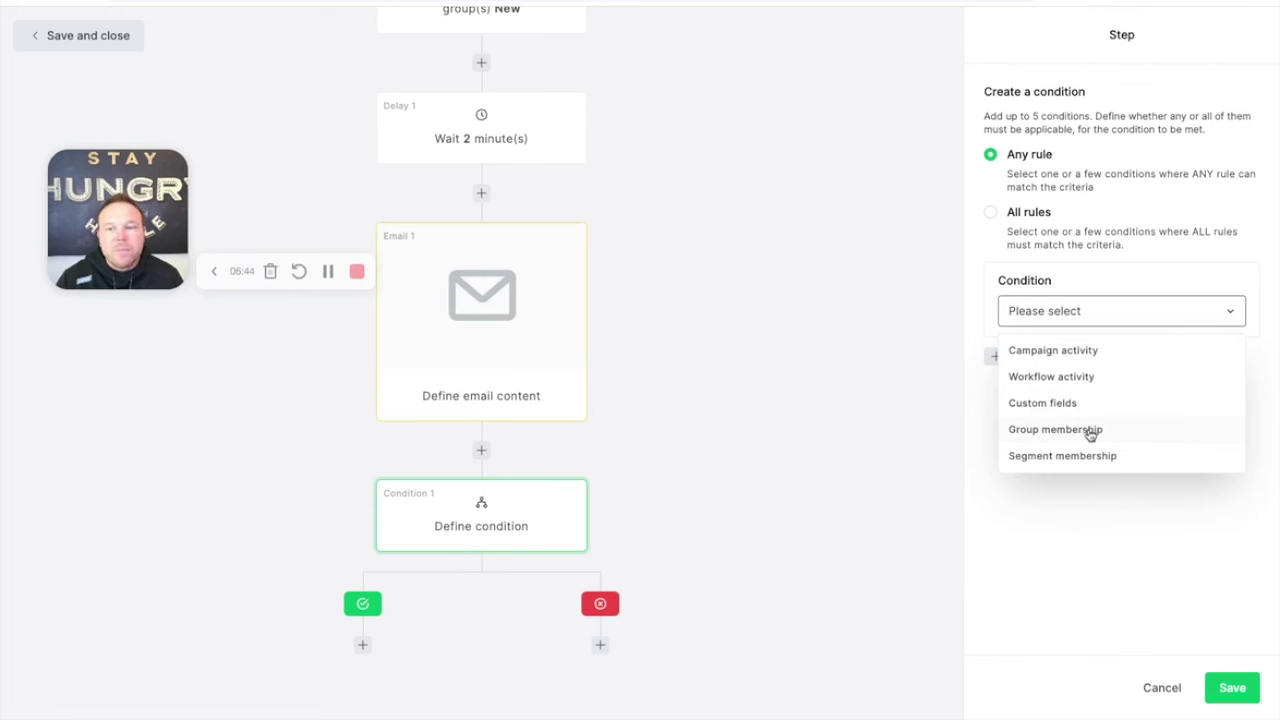
left_click(1073, 351)
left_click(1073, 352)
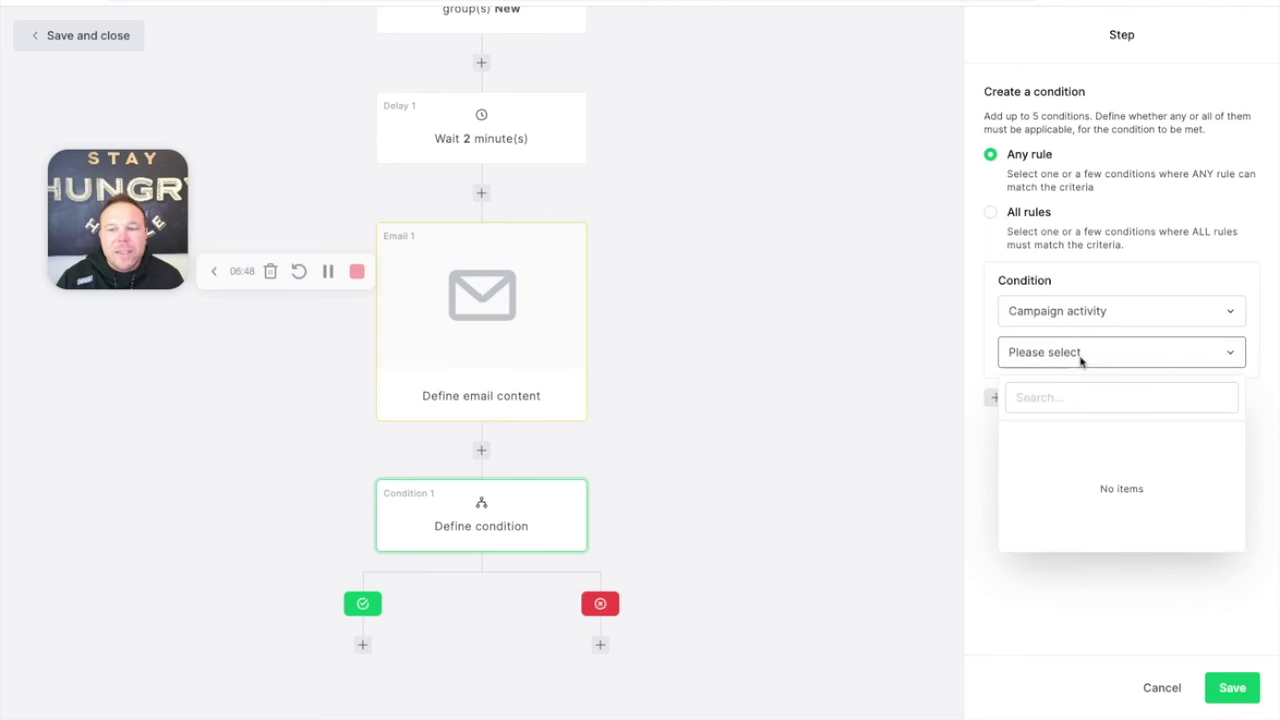
left_click(1080, 358)
left_click(1080, 314)
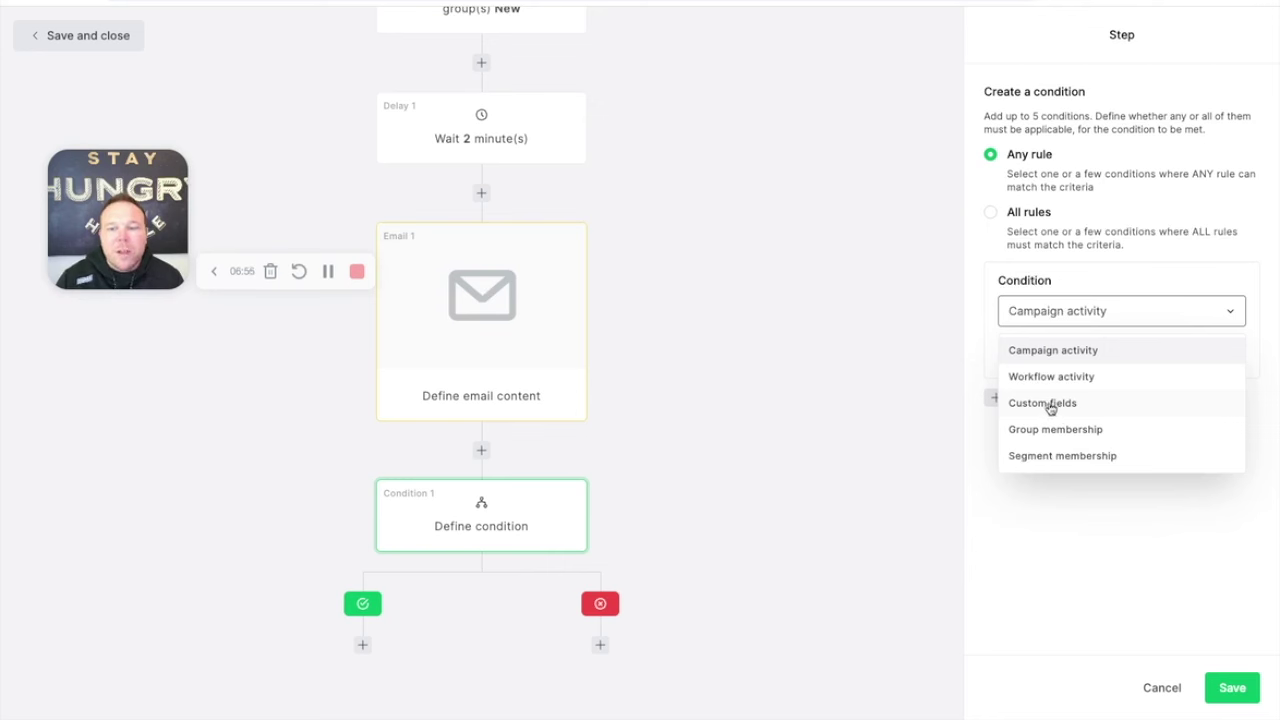
left_click(1050, 405)
left_click(1050, 357)
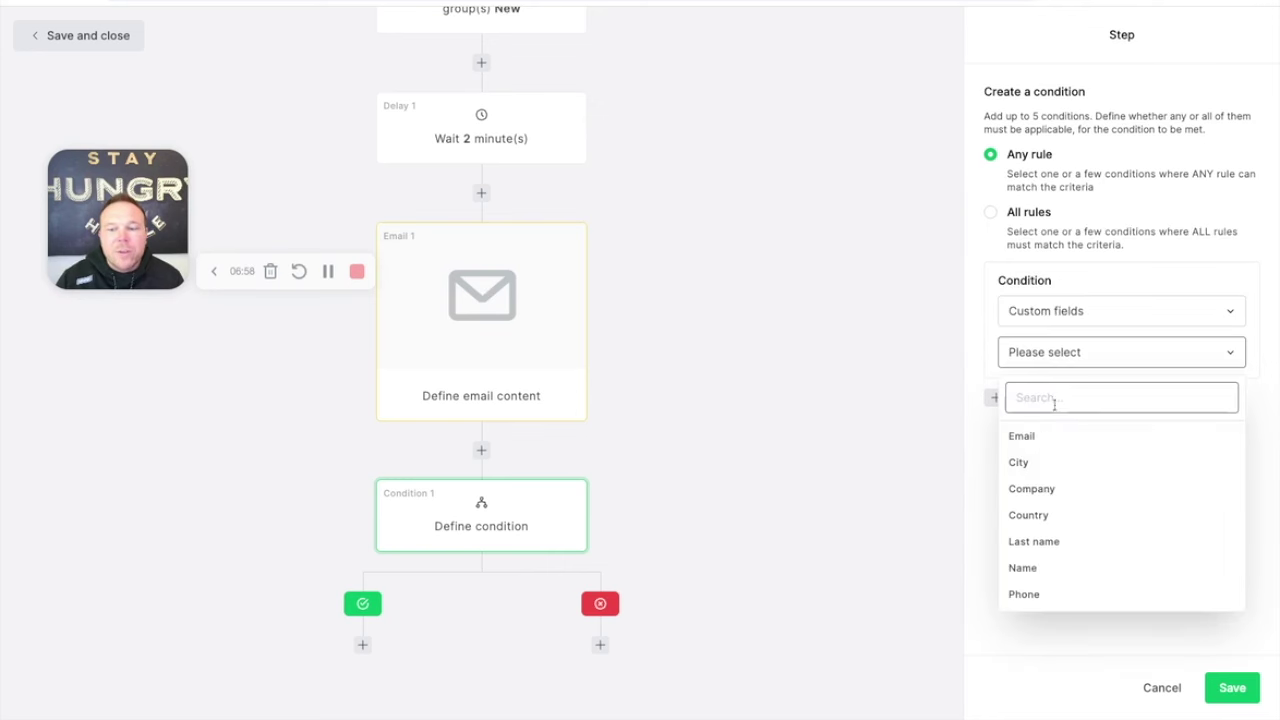
left_click(1045, 366)
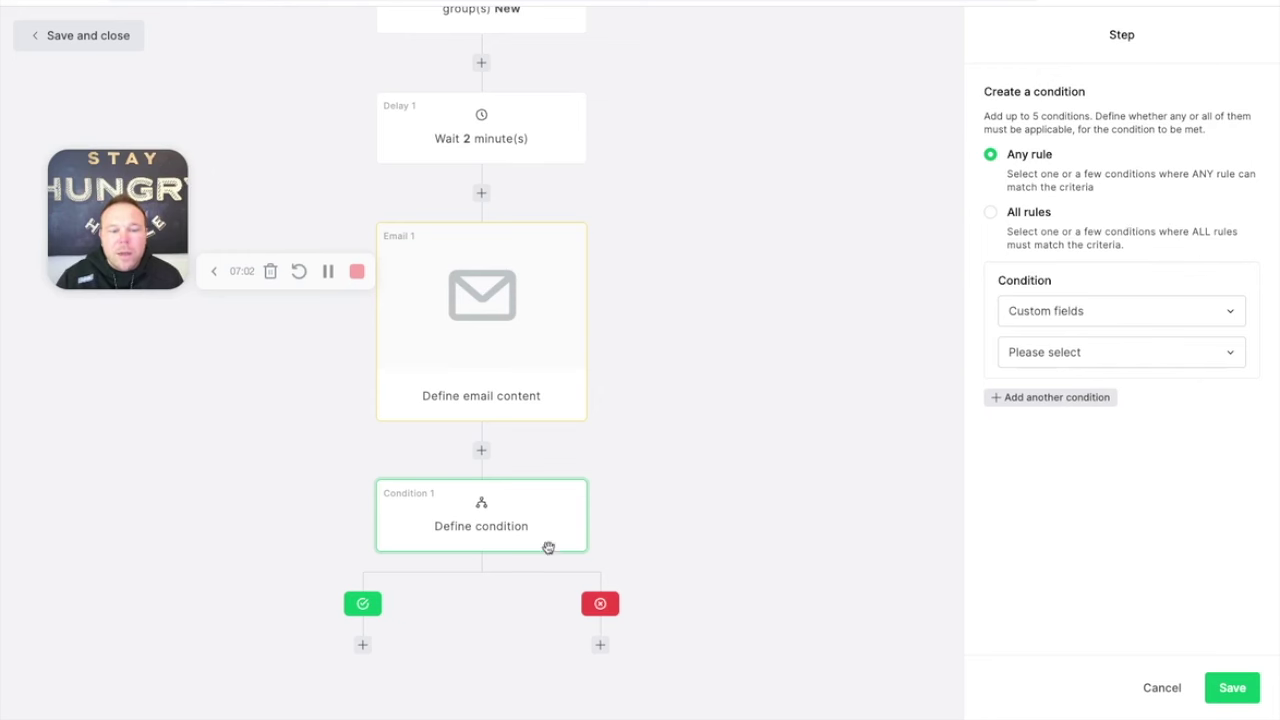
left_click(363, 646)
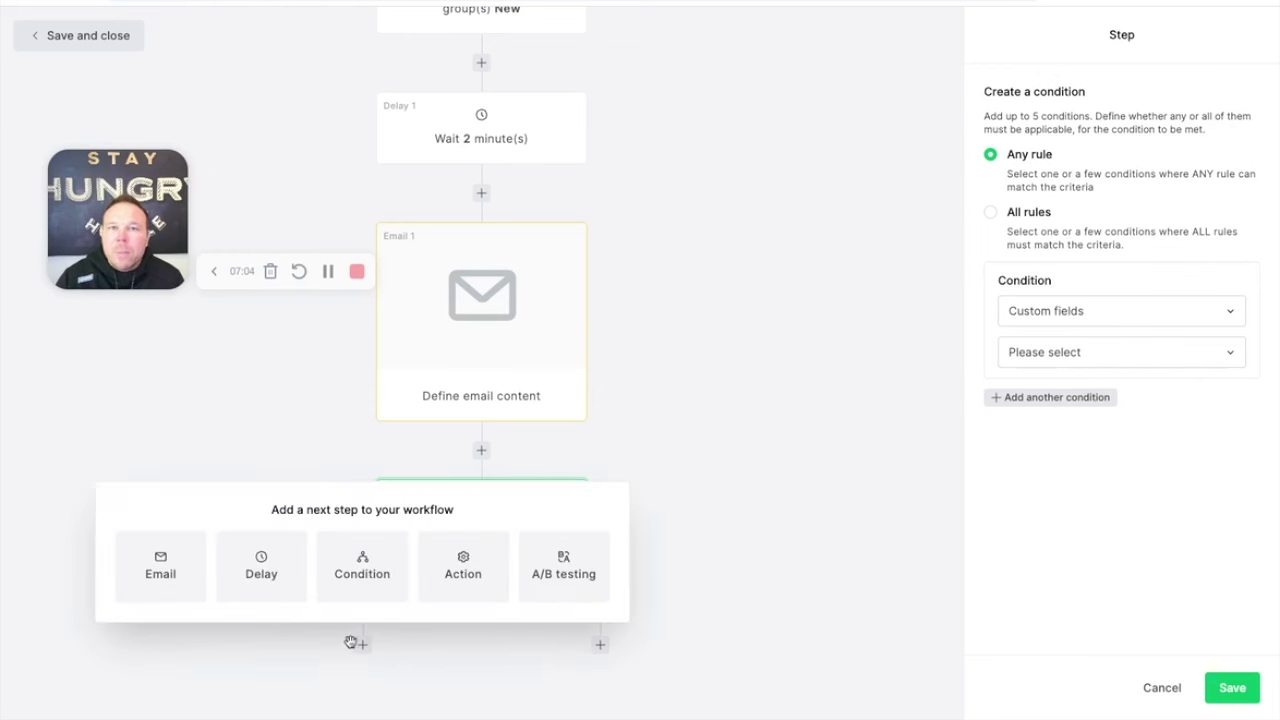
Add Delay 2 on the yes branch and set its wait hour to 09
left_click(266, 571)
scroll(268, 568, "down", 2)
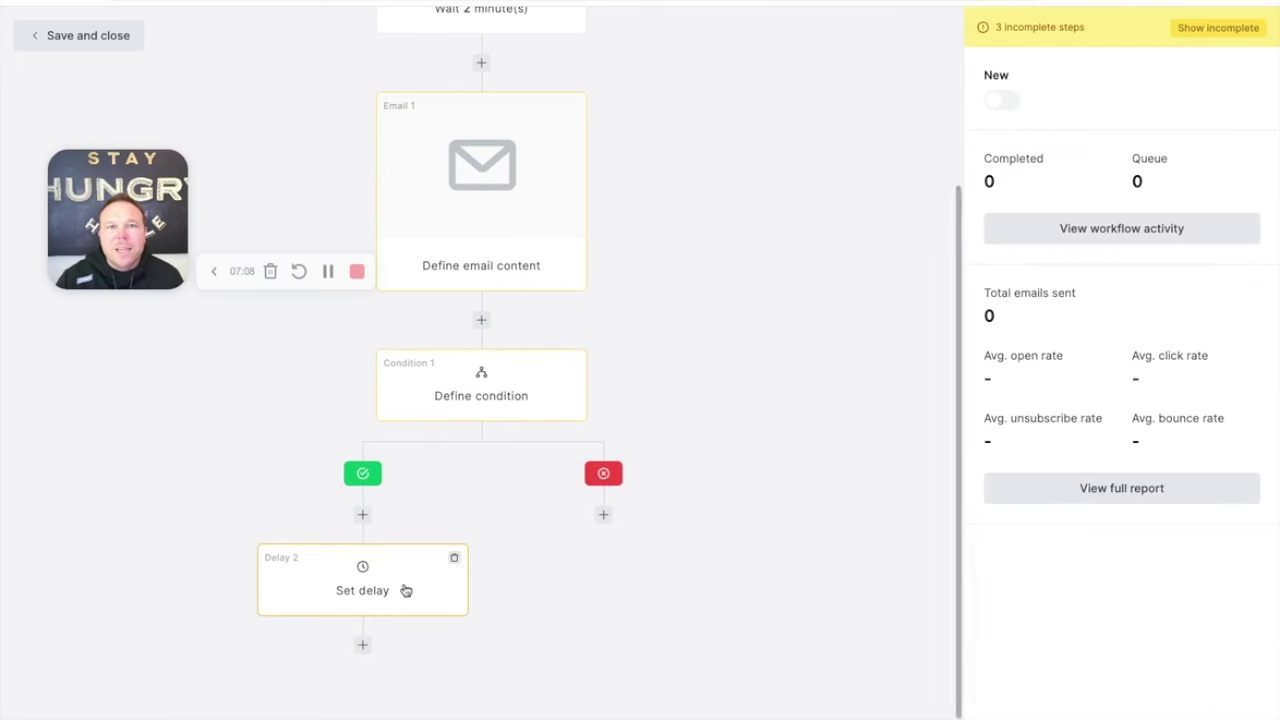
left_click(366, 576)
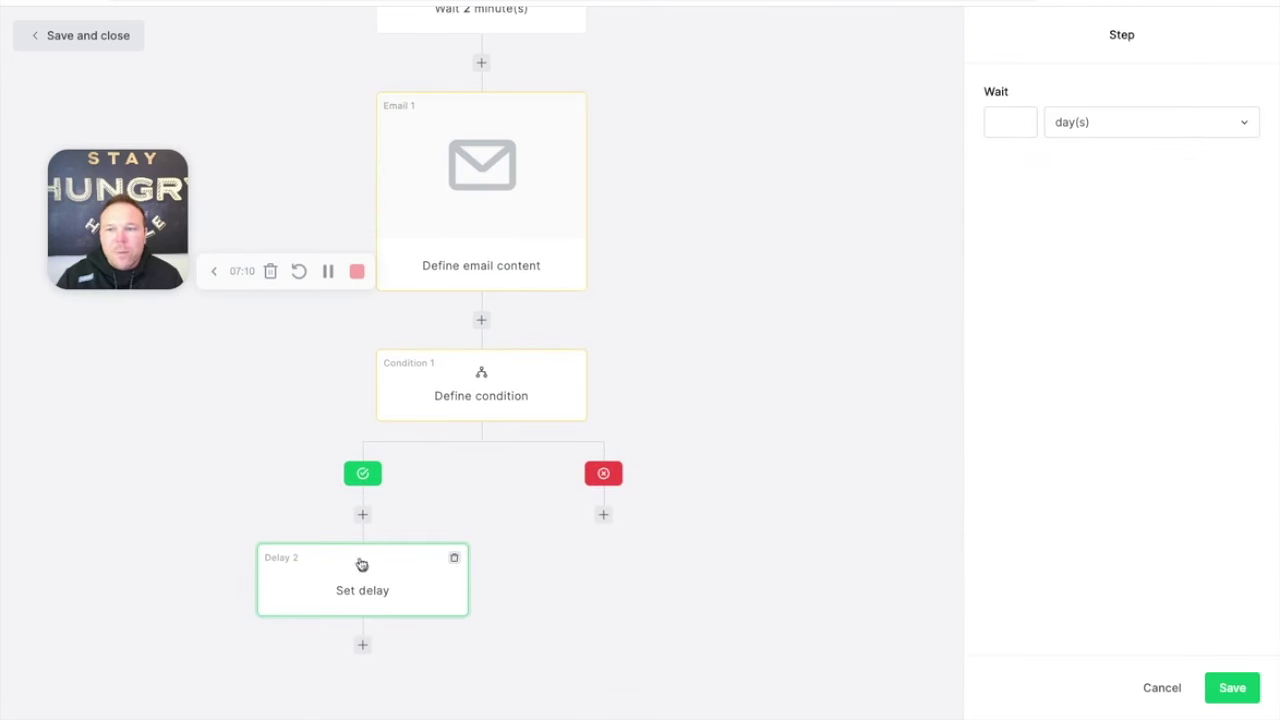
left_click(1178, 127)
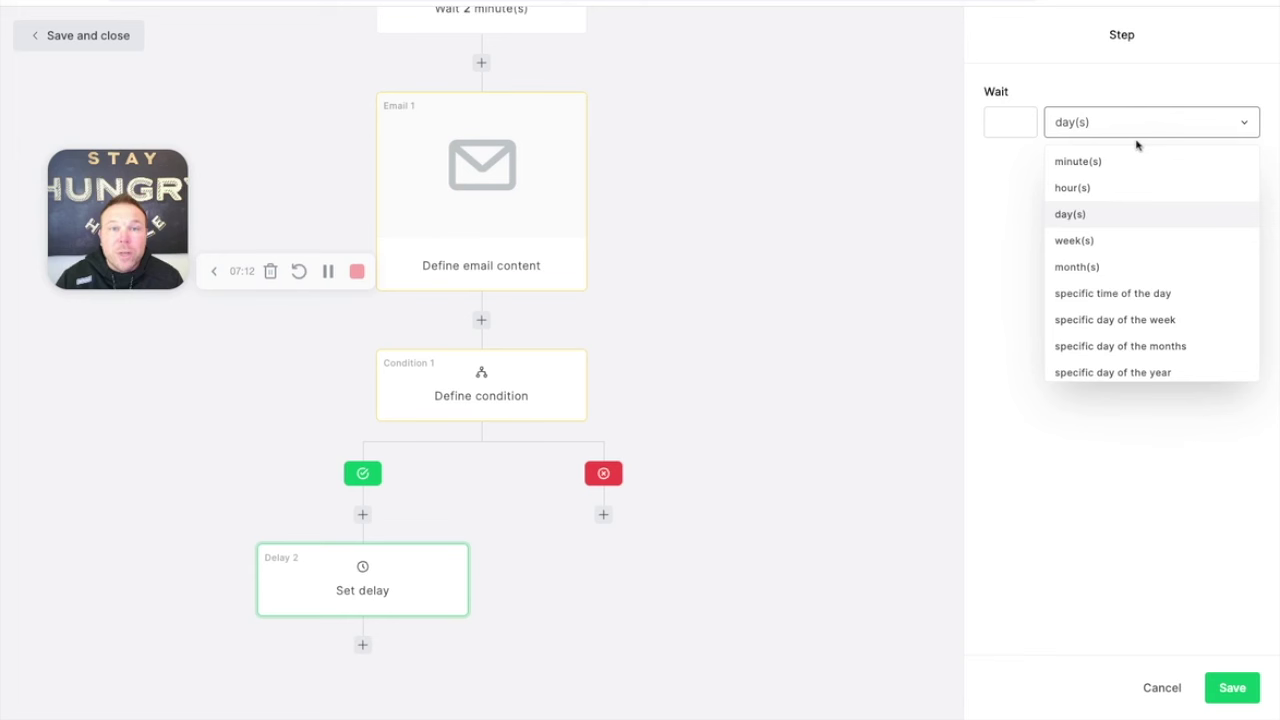
left_click(1105, 295)
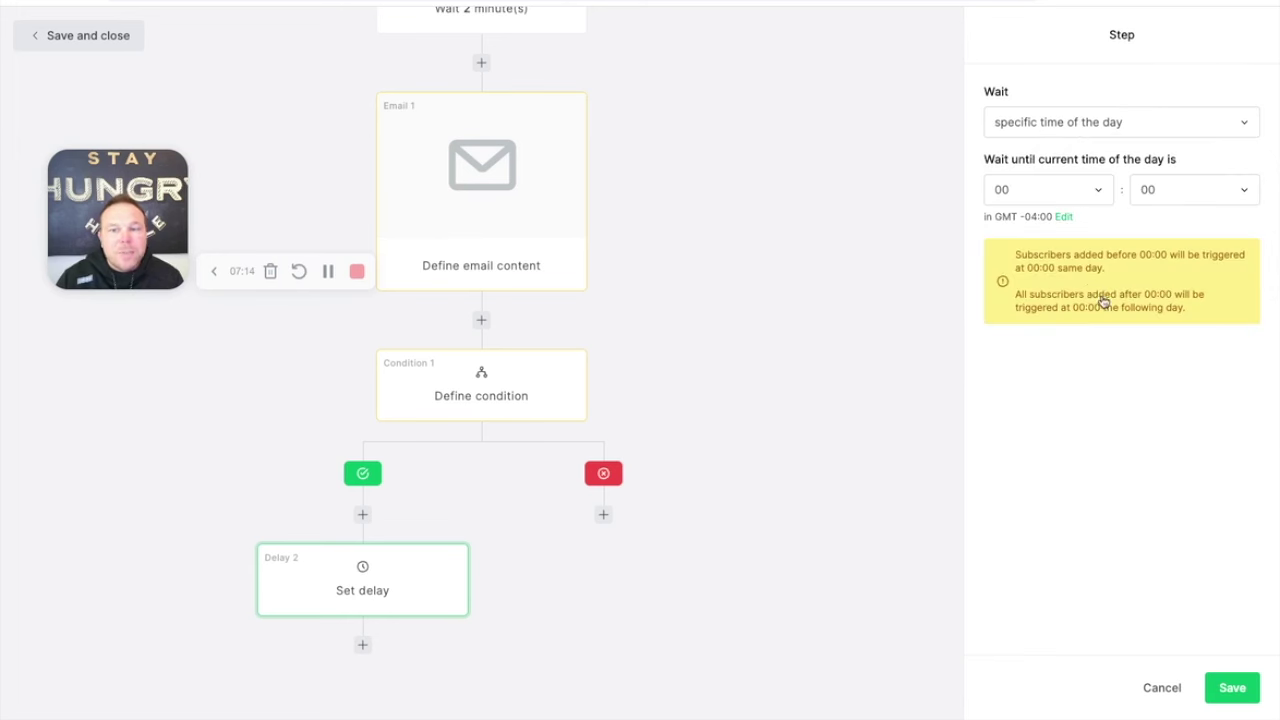
left_click(1018, 201)
scroll(1036, 405, "down", 1)
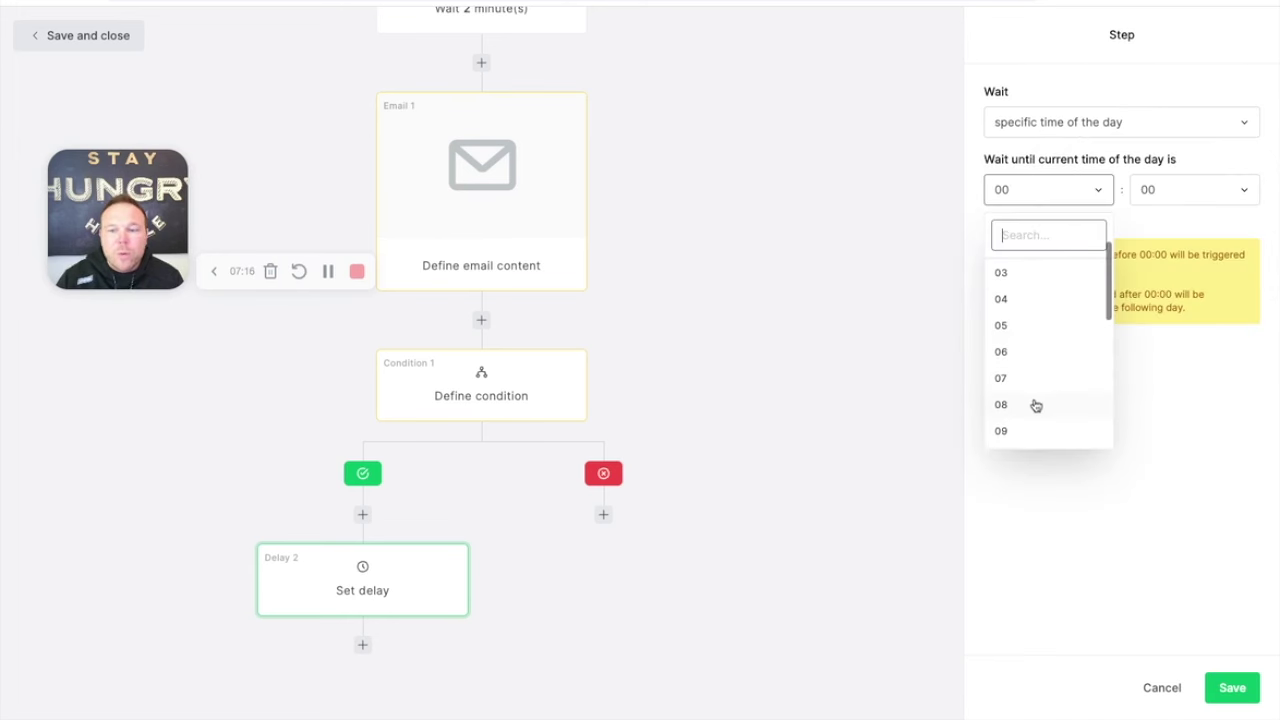
scroll(1036, 405, "down", 1)
left_click(1028, 395)
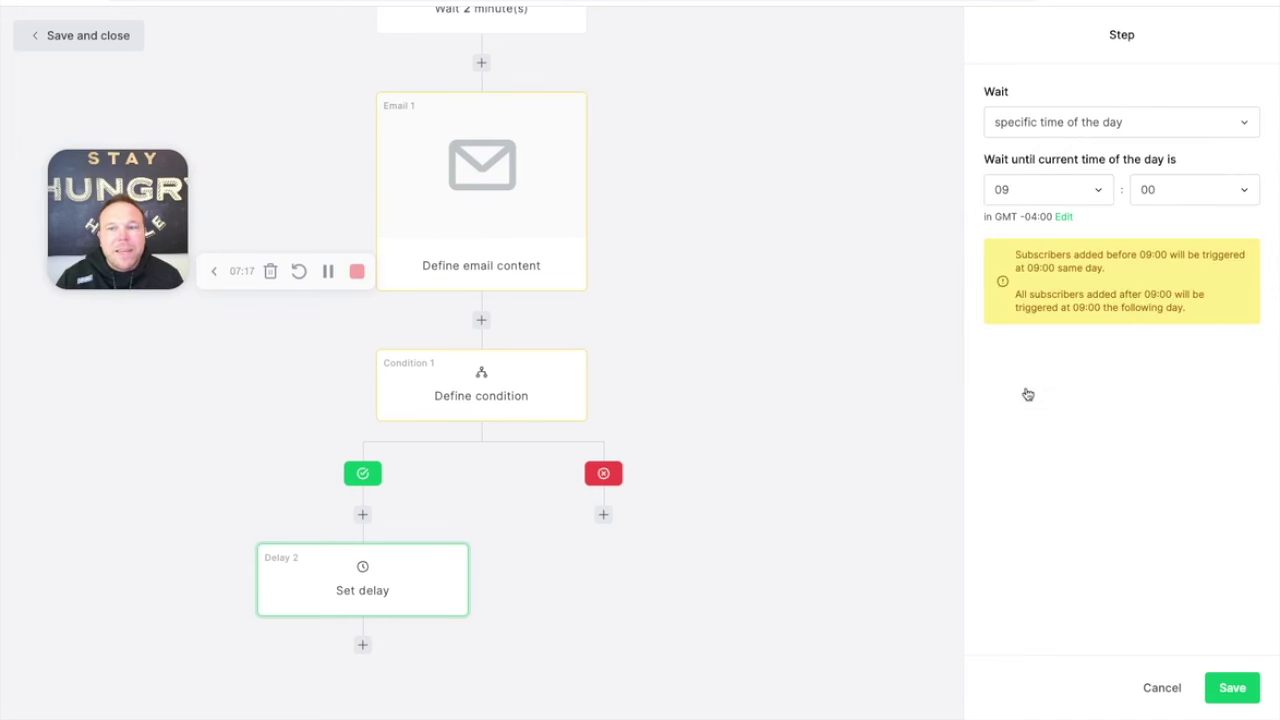
Make Delay 2 wait for a specific day of the week: Monday through Friday
left_click(1062, 122)
left_click(1048, 311)
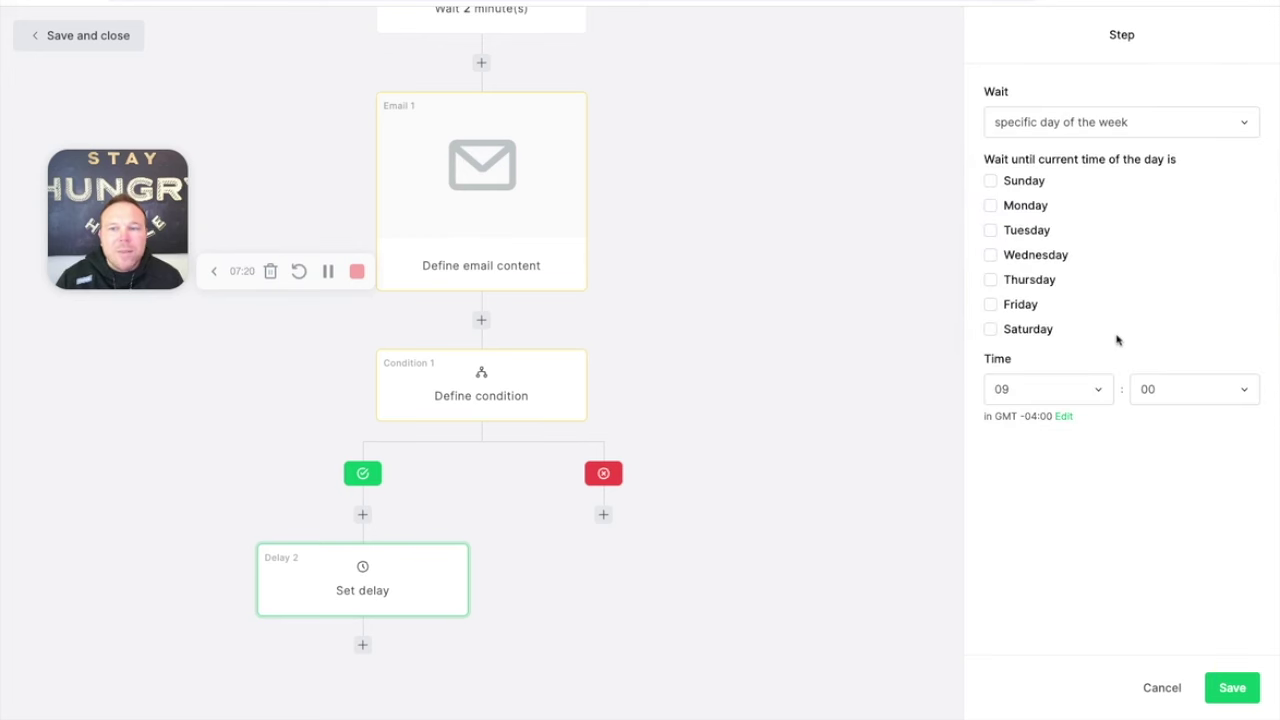
left_click(1009, 207)
left_click(1014, 233)
left_click(1014, 259)
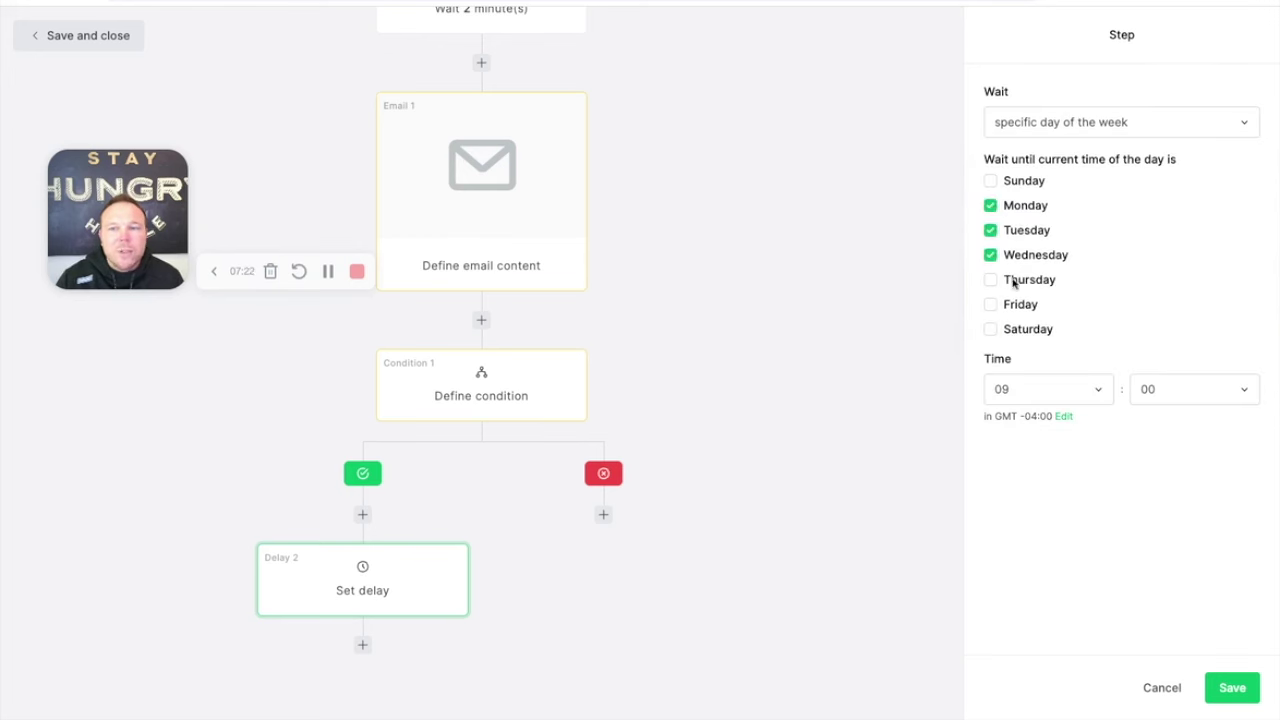
left_click(1013, 283)
left_click(1021, 307)
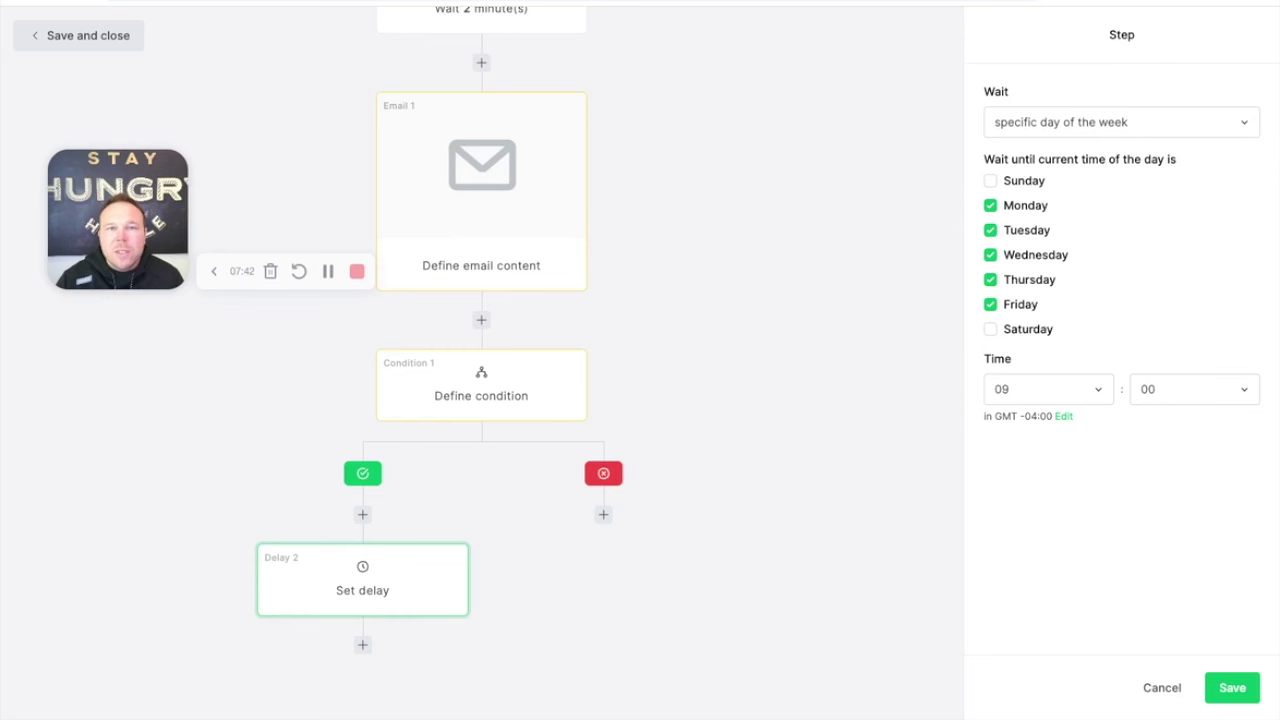
Save the weekday delay and add an email step named 'Email 2' after it
left_click(1230, 688)
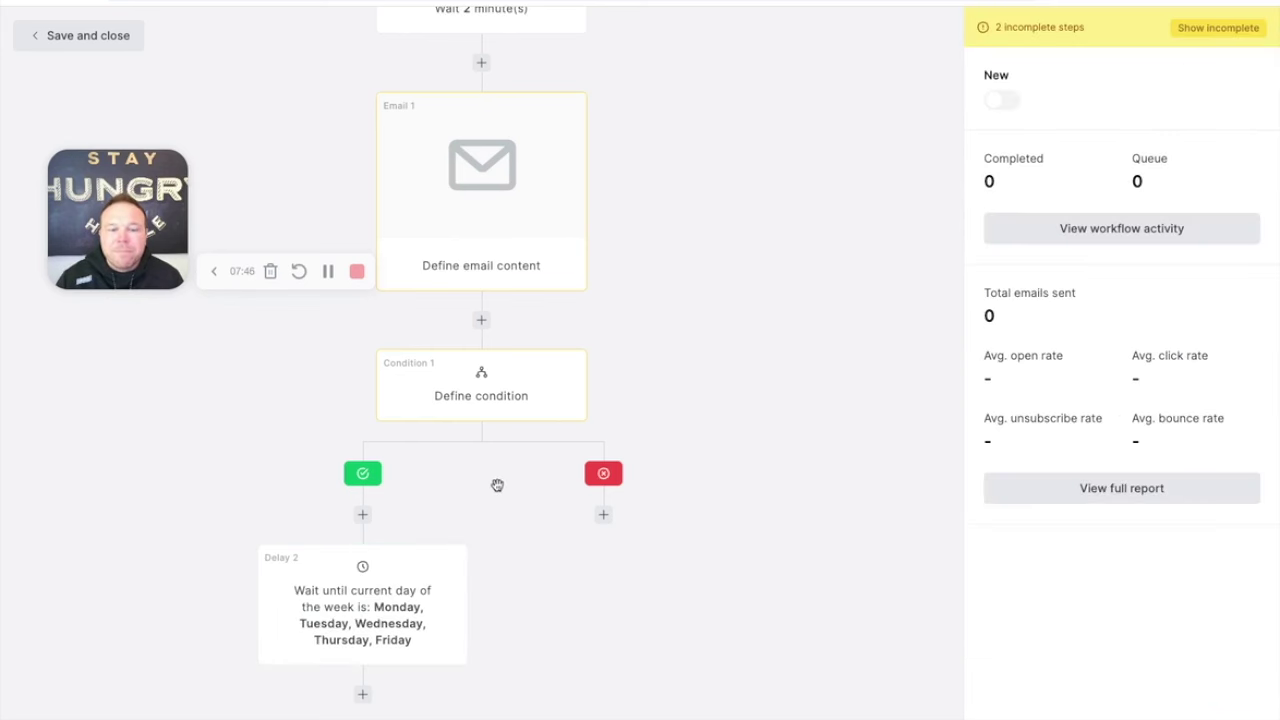
scroll(497, 485, "down", 1)
left_click(364, 645)
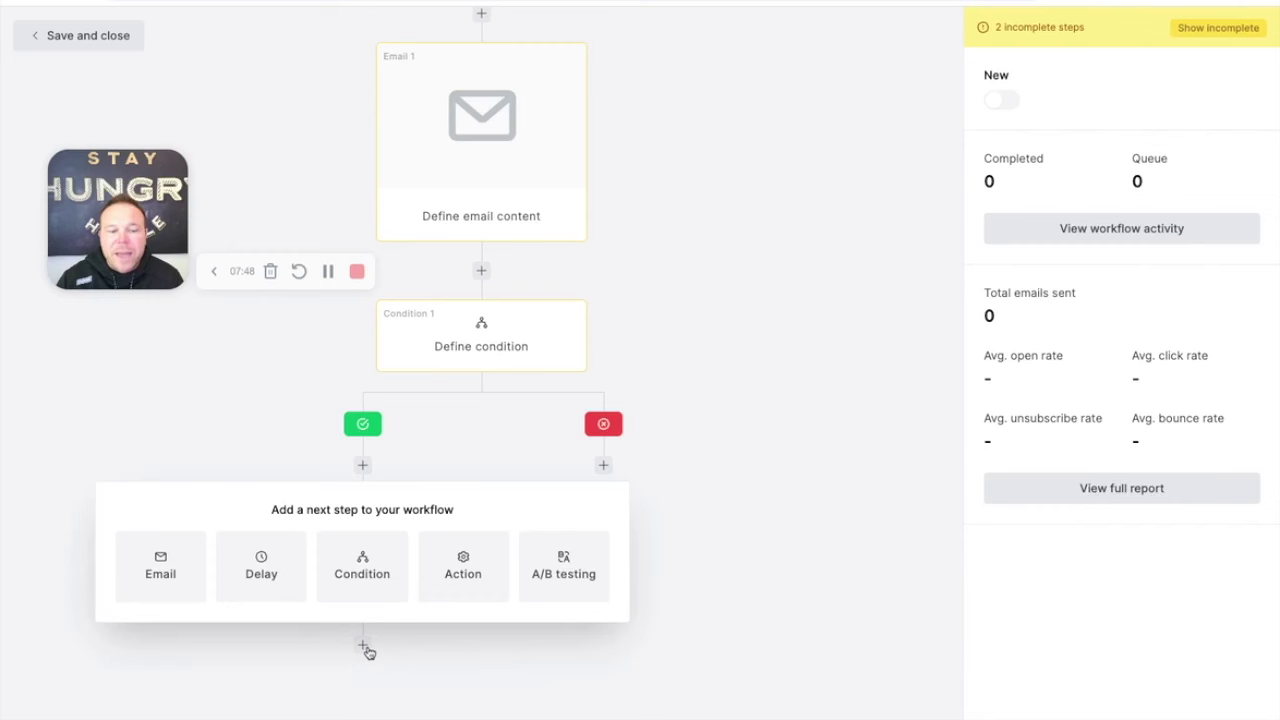
left_click(177, 578)
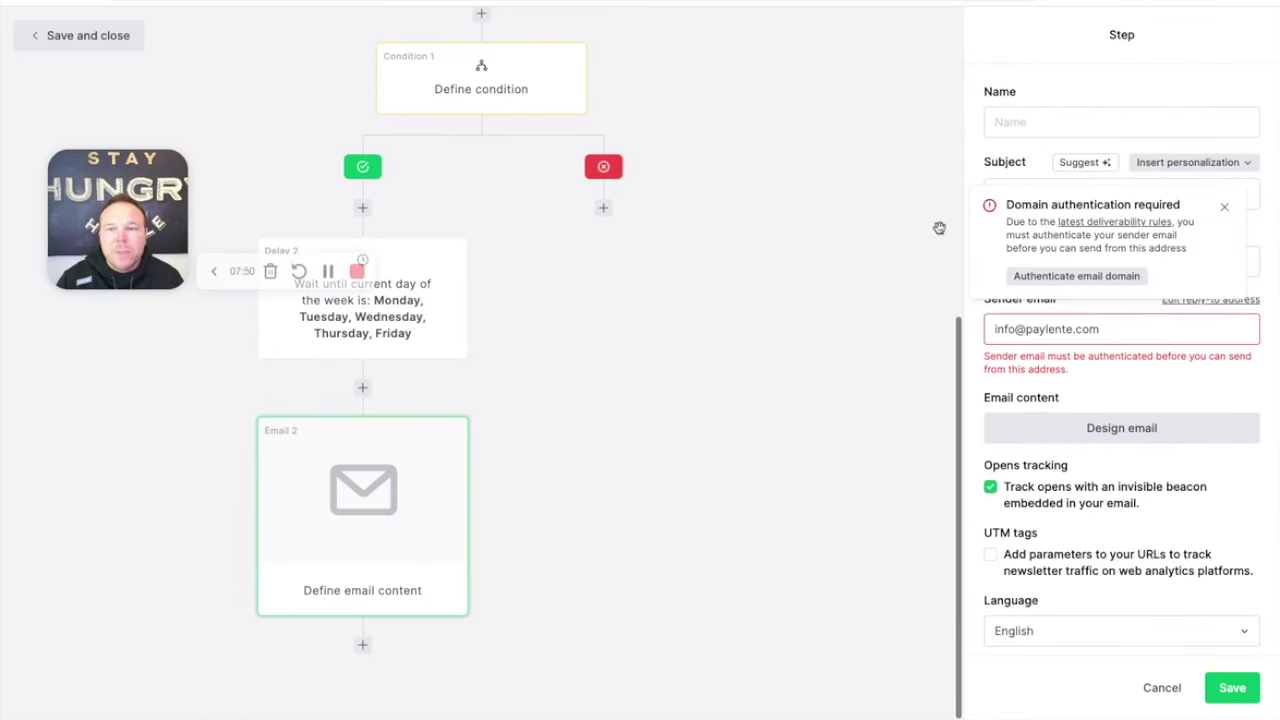
left_click(1049, 122)
type("Email 2")
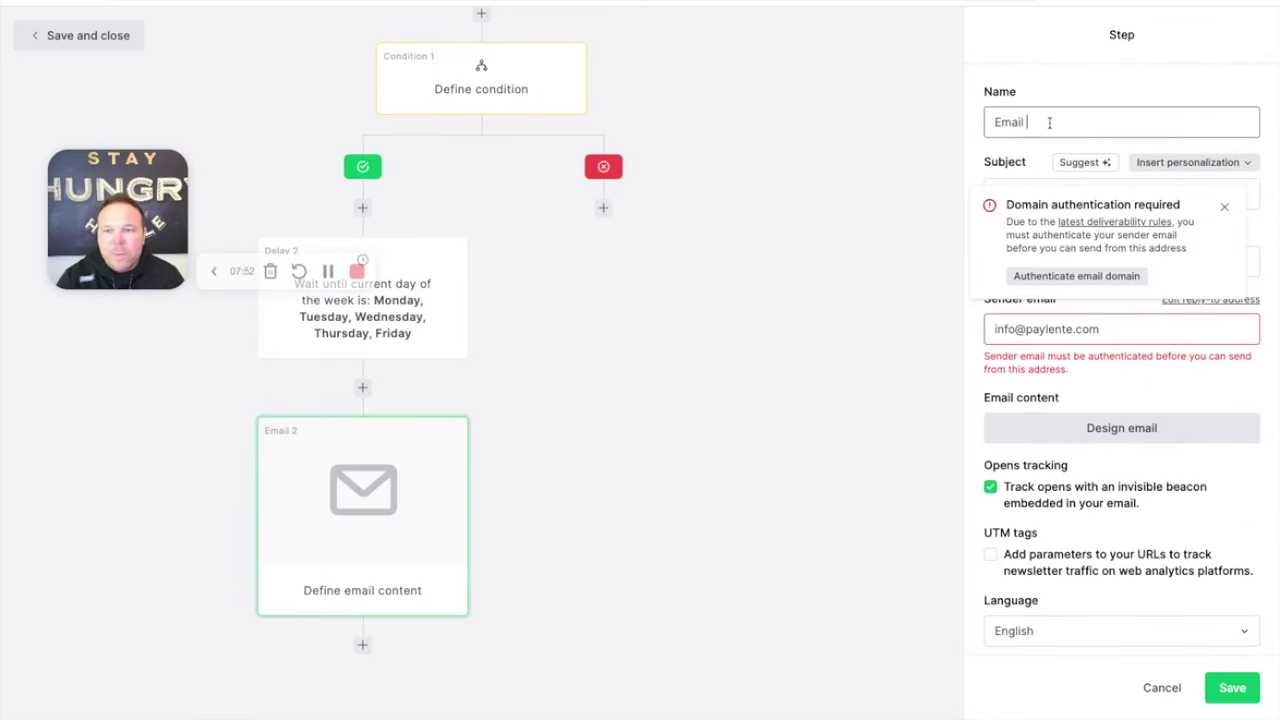
left_click(1224, 206)
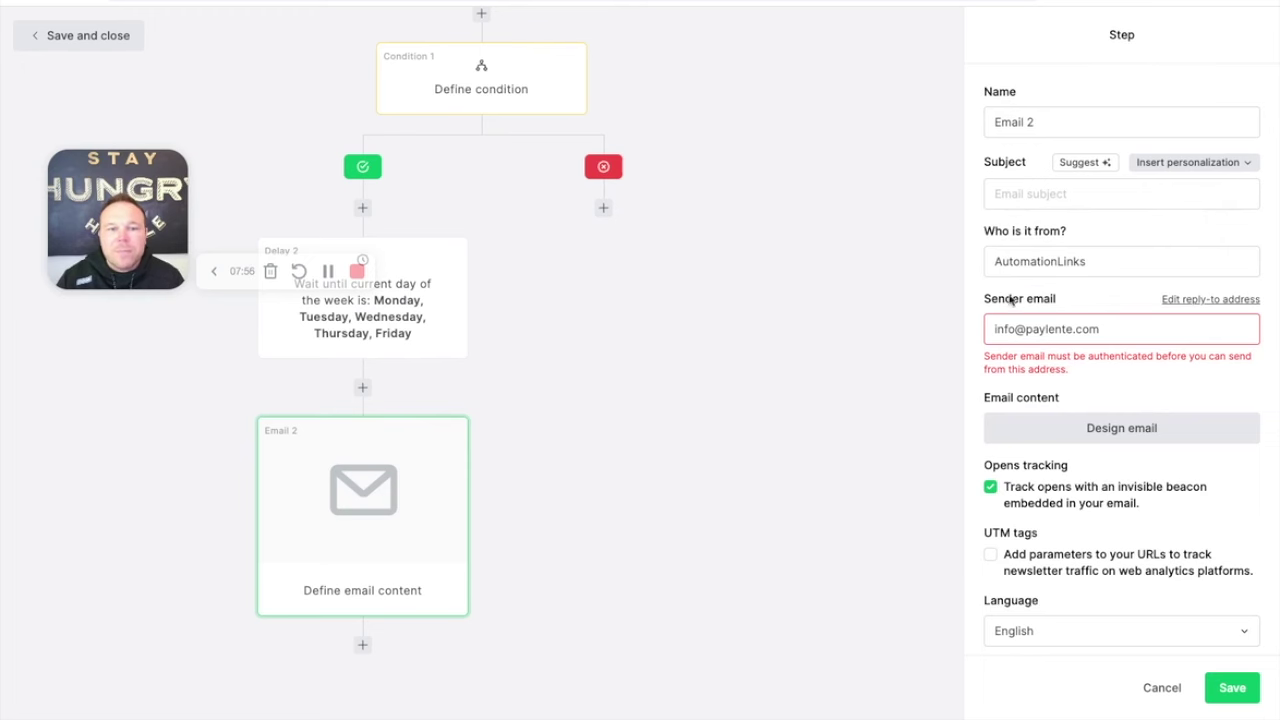
Add an empty Action step on the condition's no branch
scroll(614, 371, "up", 1)
scroll(614, 371, "up", 3)
left_click(605, 358)
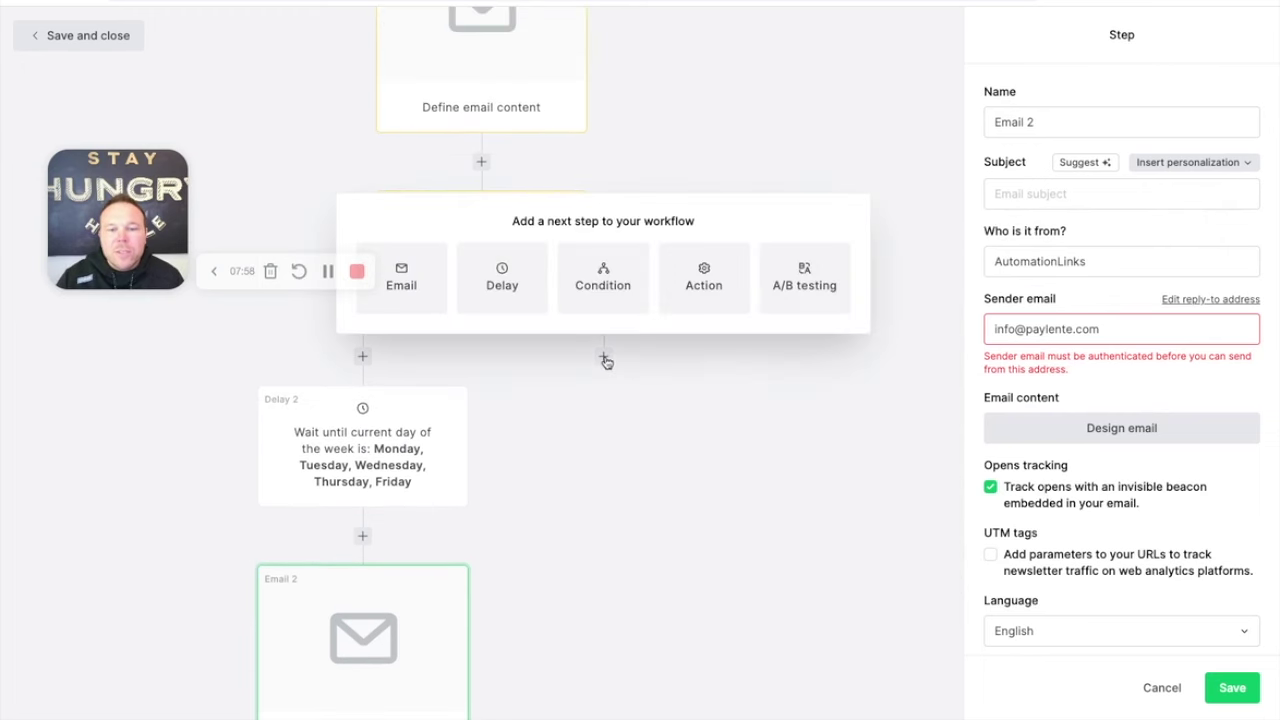
left_click(710, 282)
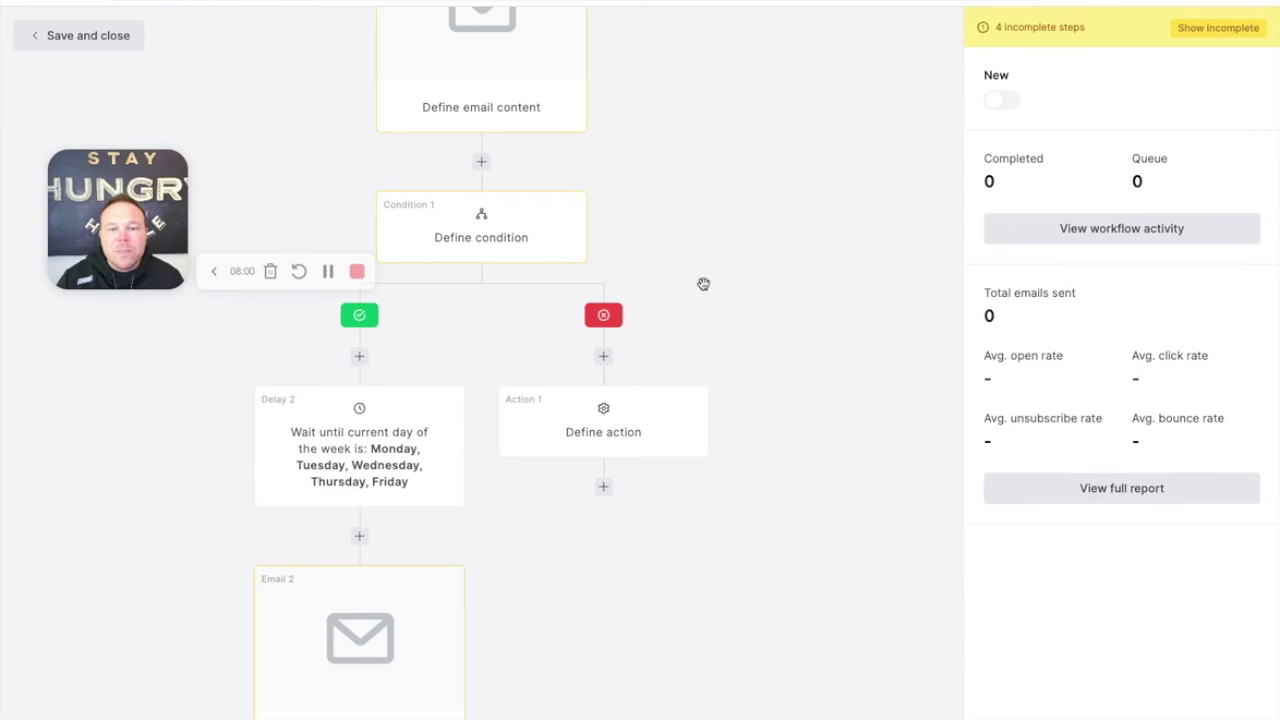
scroll(702, 307, "down", 3)
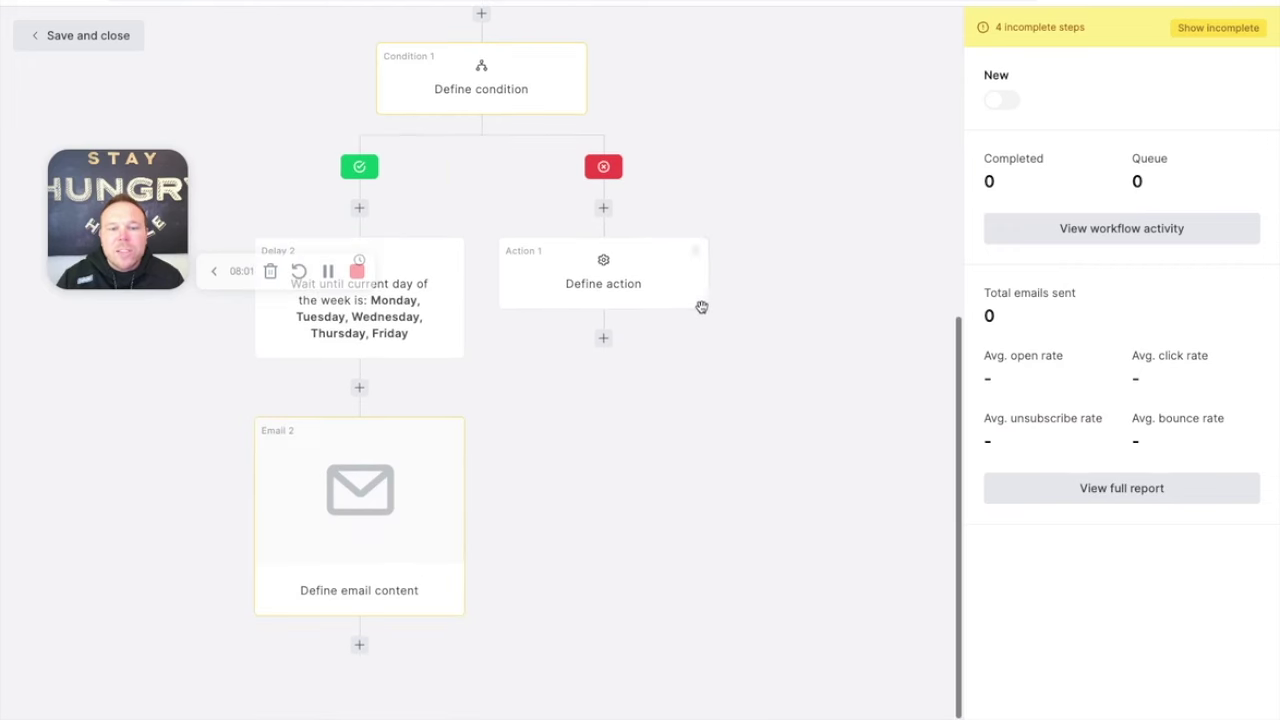
Add Action 2 after Email 2 set to Move to group(s), leaving both group fields blank
left_click(360, 648)
left_click(443, 571)
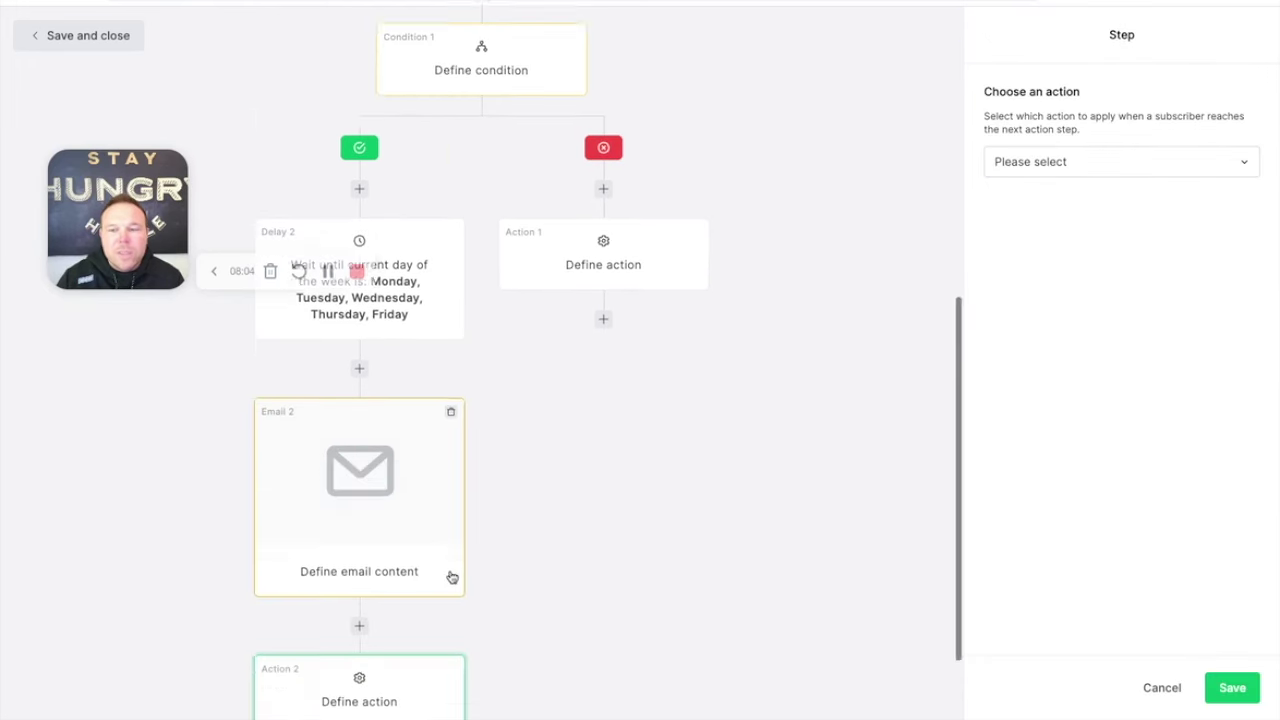
left_click(1037, 170)
left_click(1057, 256)
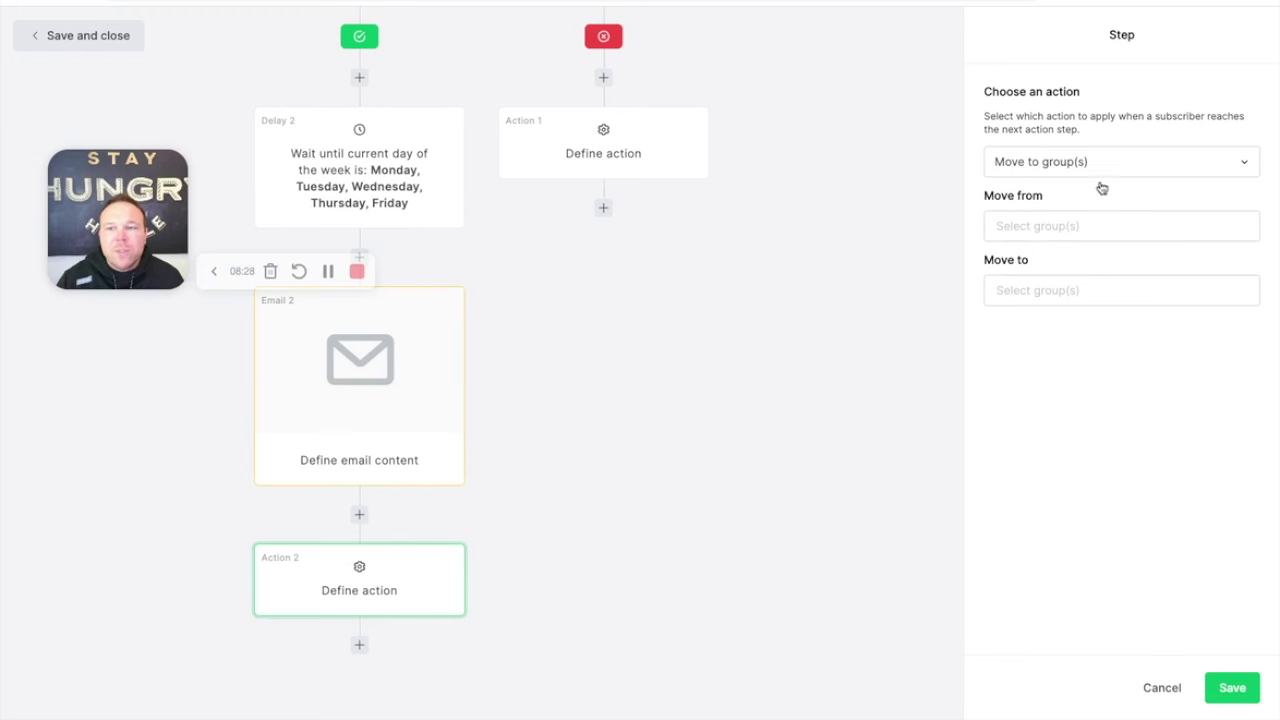
left_click(1078, 222)
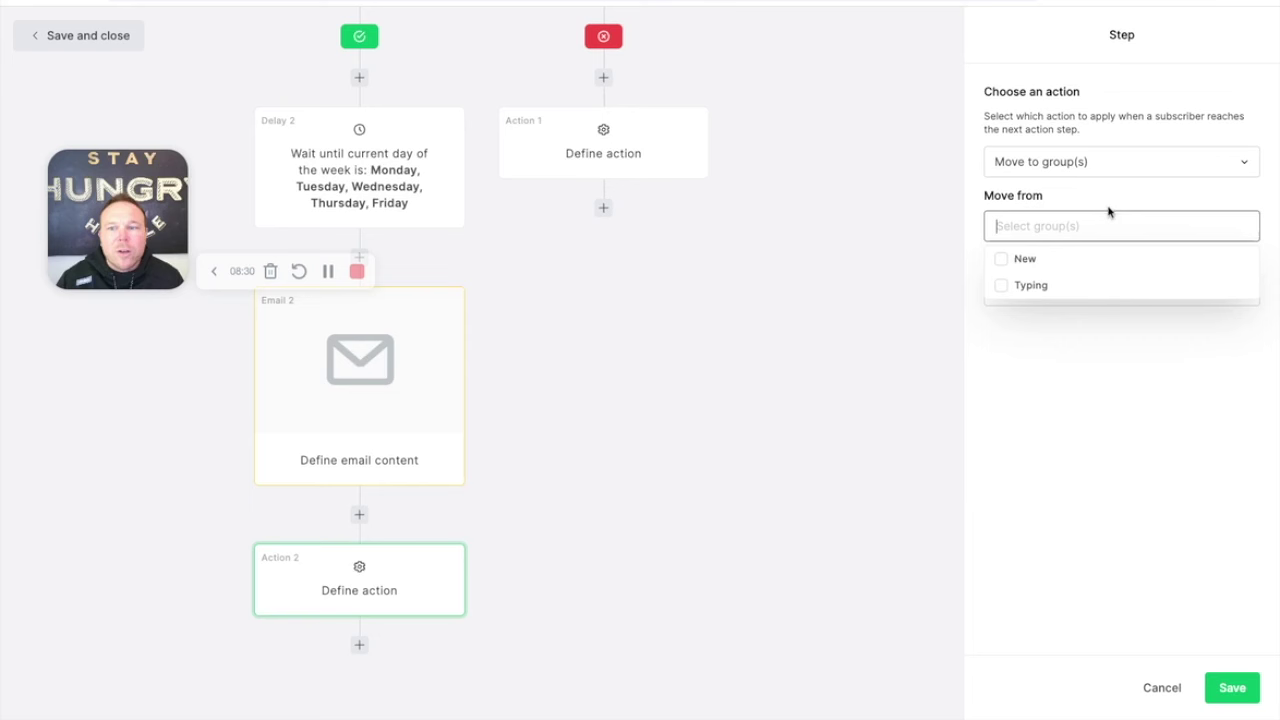
left_click(1108, 200)
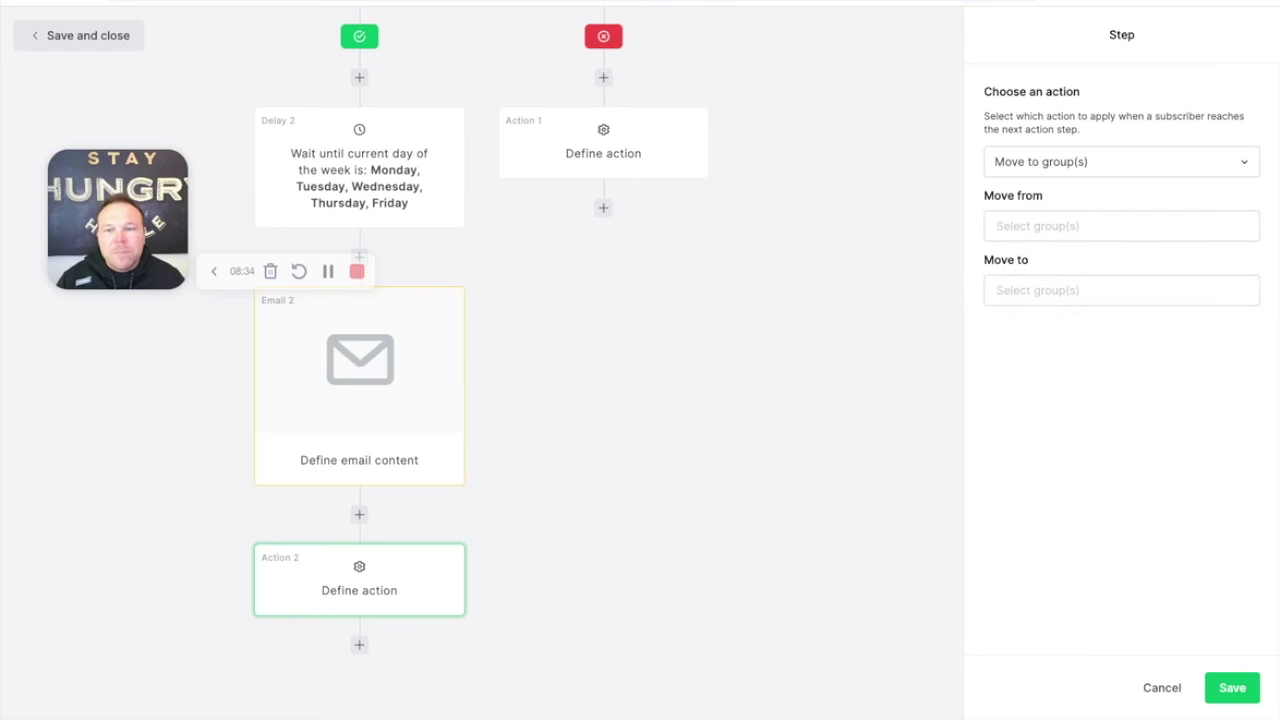
scroll(840, 271, "up", 6)
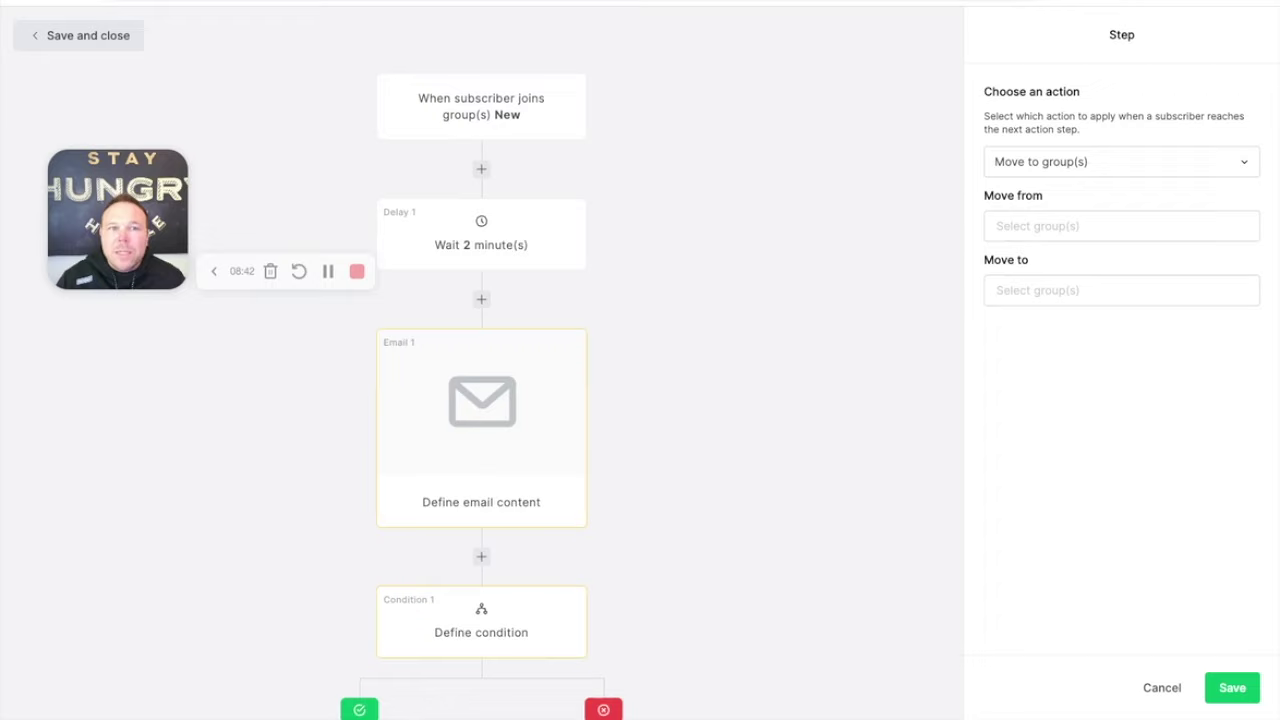
key("ctrl+Tab")
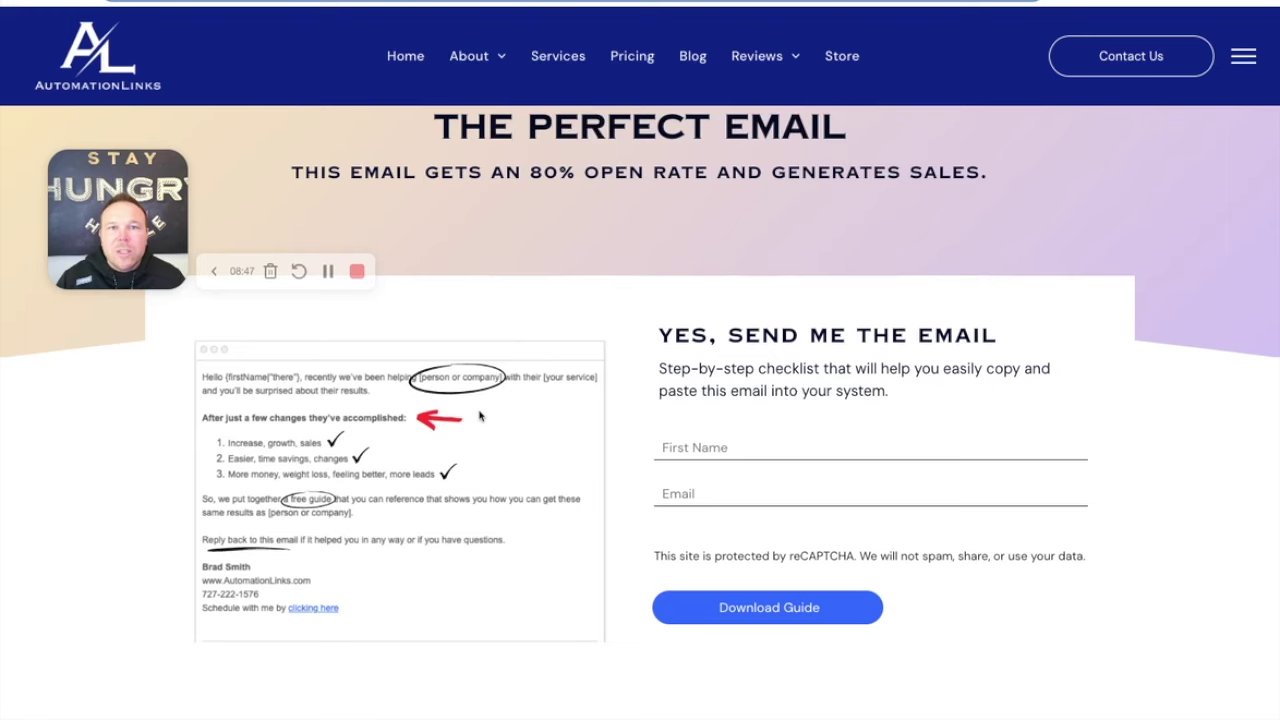
left_click(842, 56)
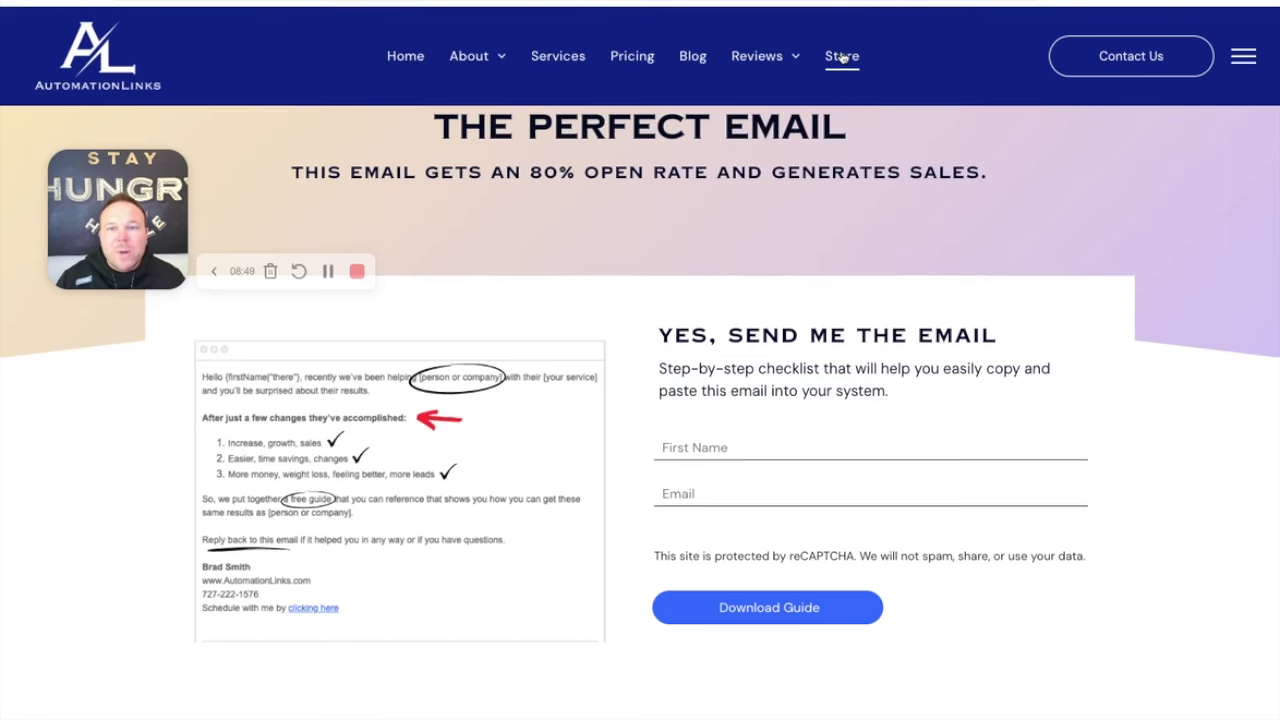
scroll(780, 243, "down", 10)
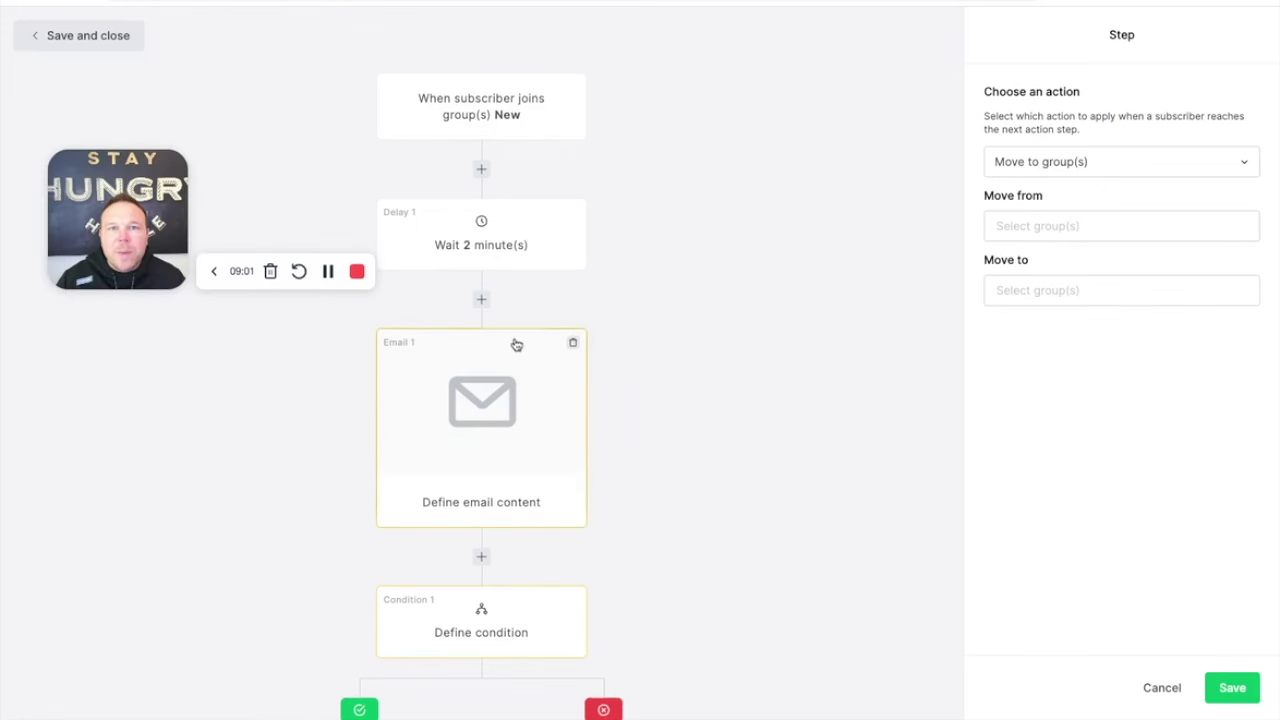
scroll(515, 343, "down", 7)
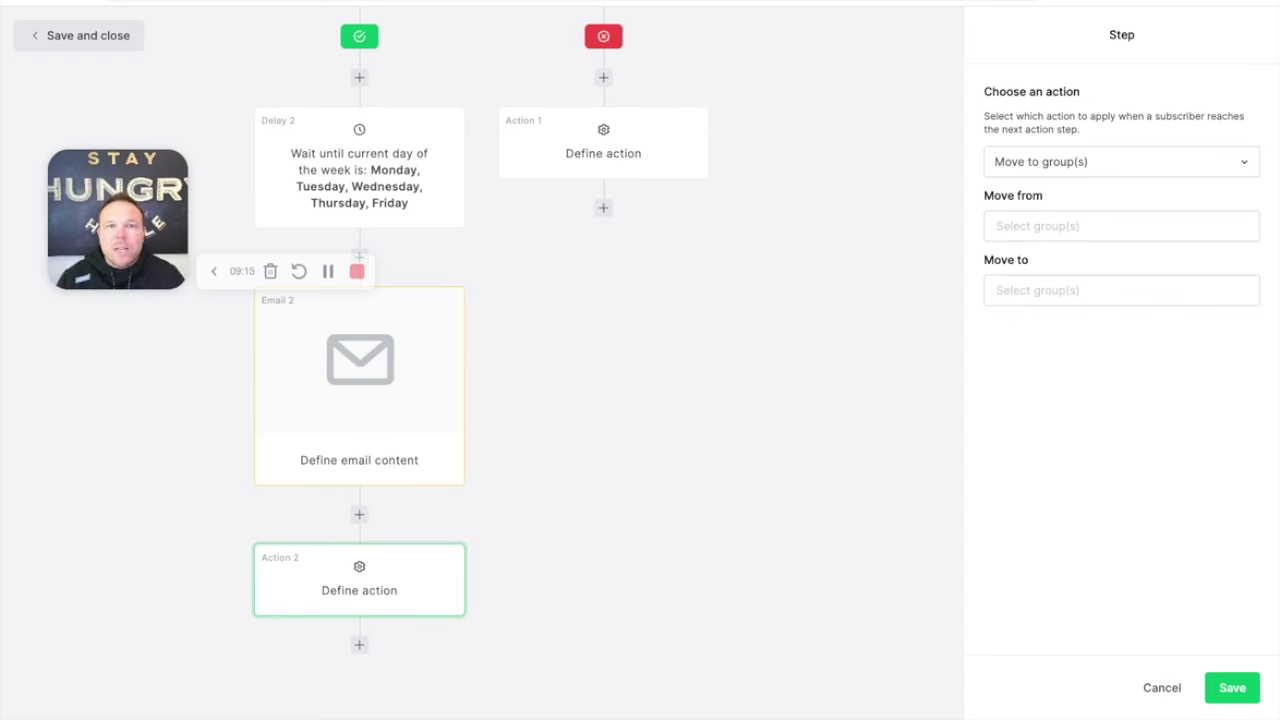
left_click_drag(188, 268, 700, 148)
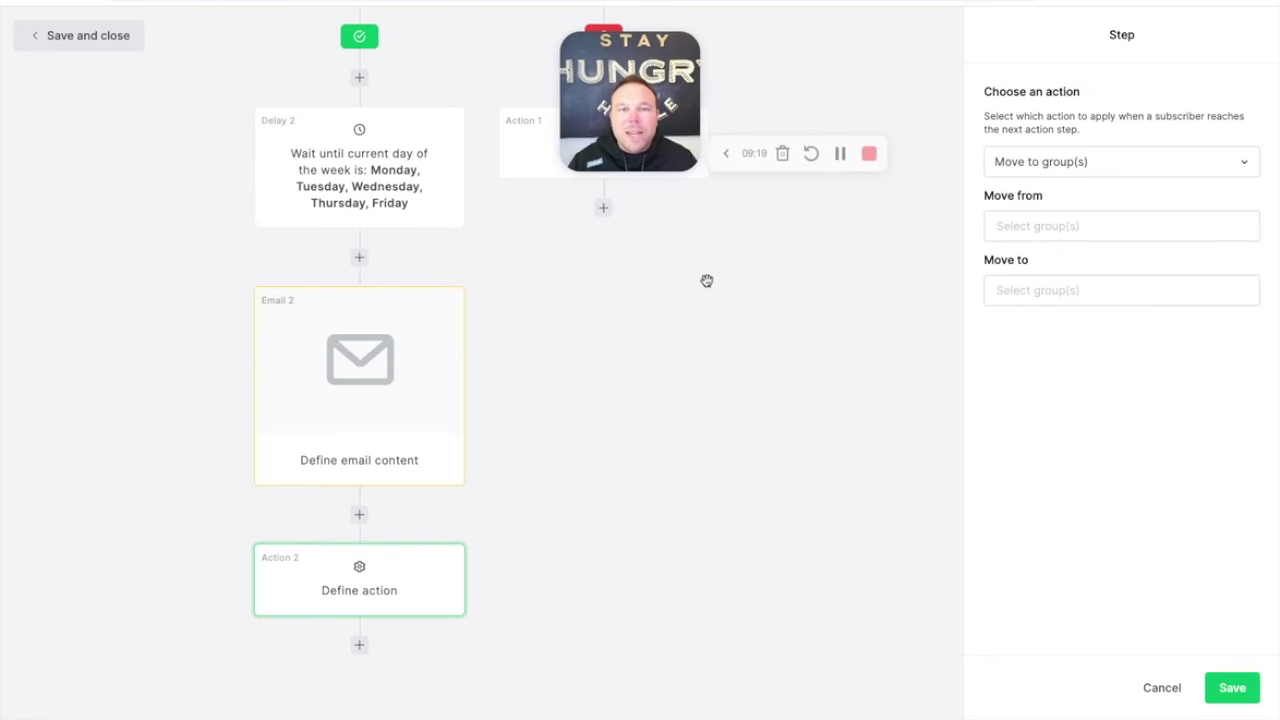